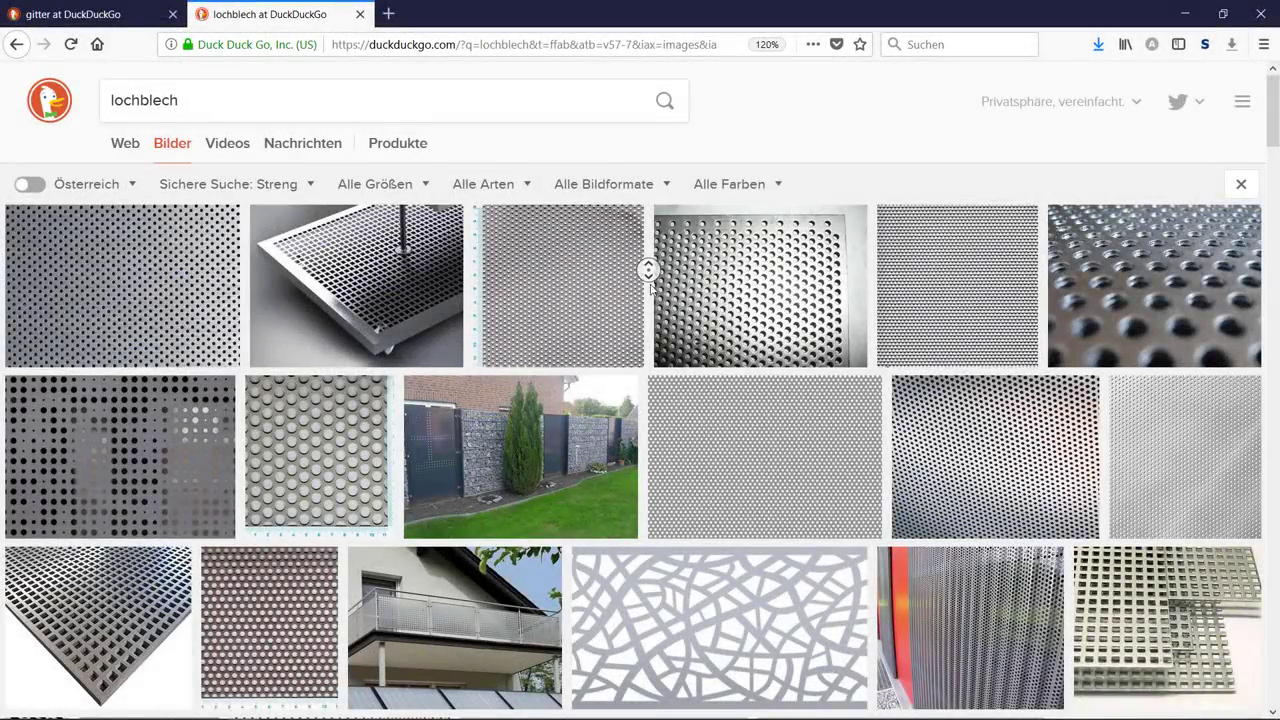
Preview perforated-sheet (lochblech) and wire-fence (gitter) reference images in DuckDuckGo, then close Firefox.
{"action": "middle_click_drag", "start_coordinate": [651, 288], "coordinate": [651, 314]}
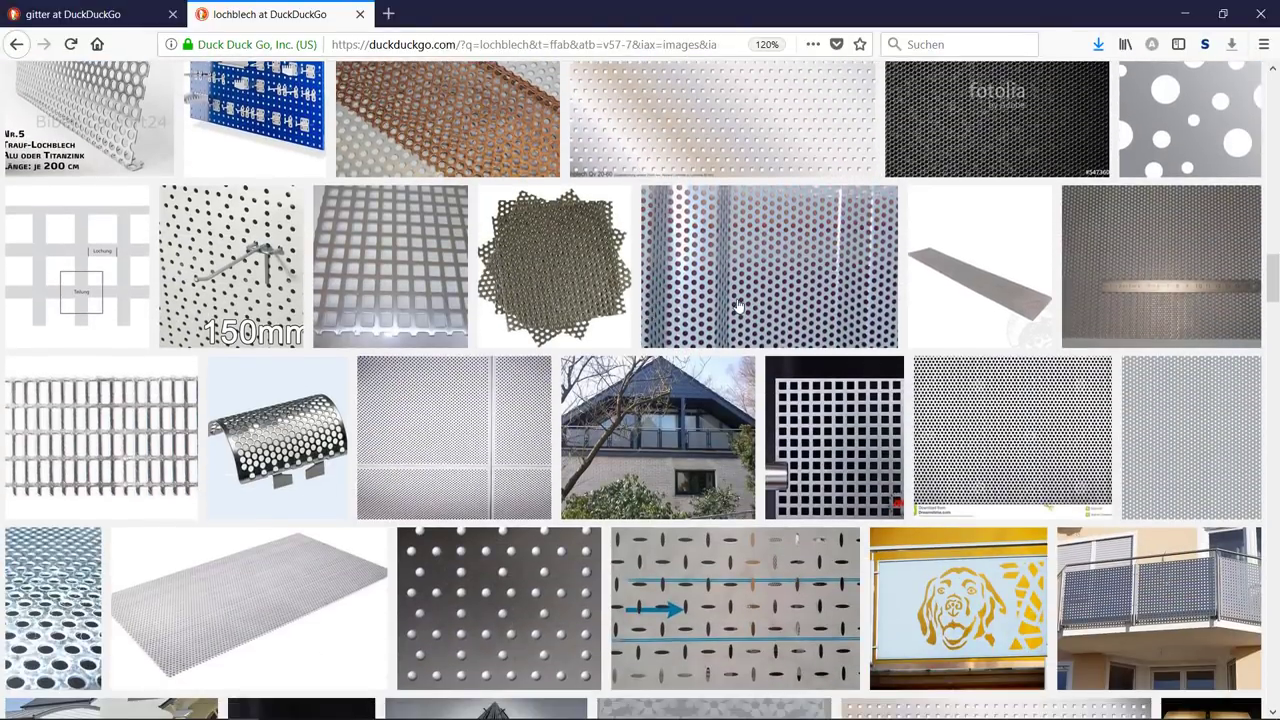
{"action": "left_click", "coordinate": [738, 307]}
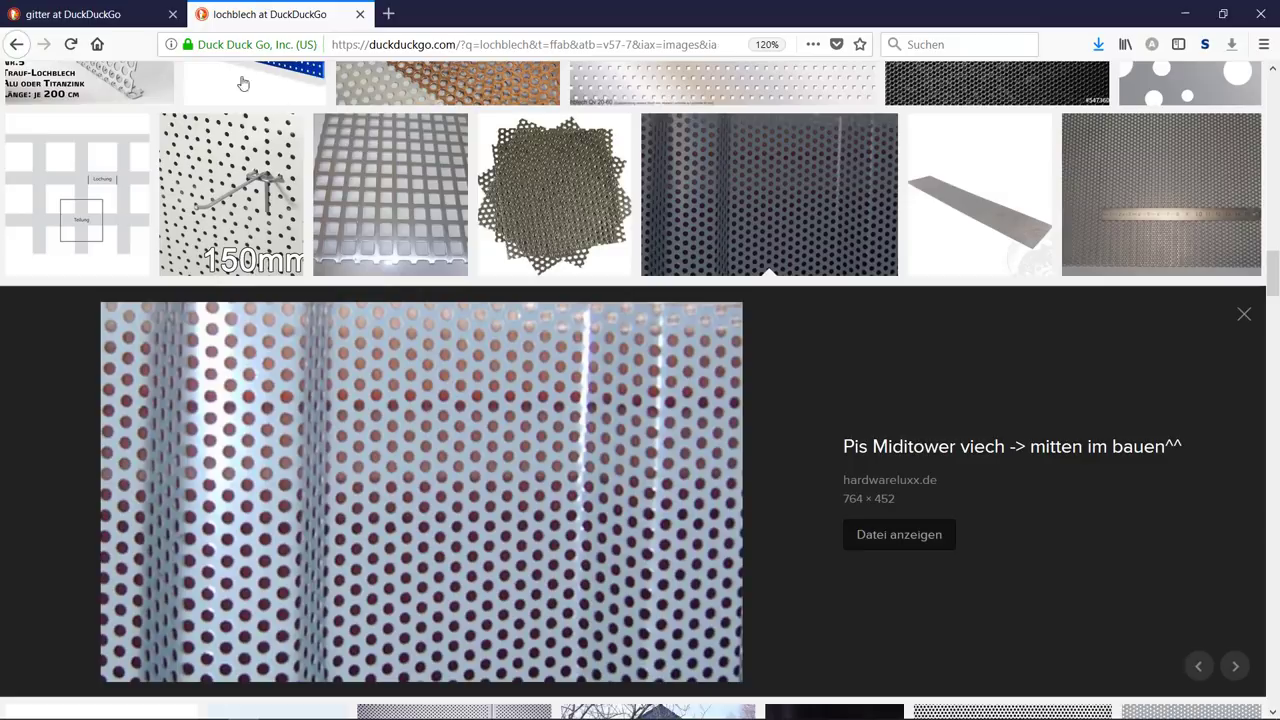
{"action": "left_click", "coordinate": [78, 18]}
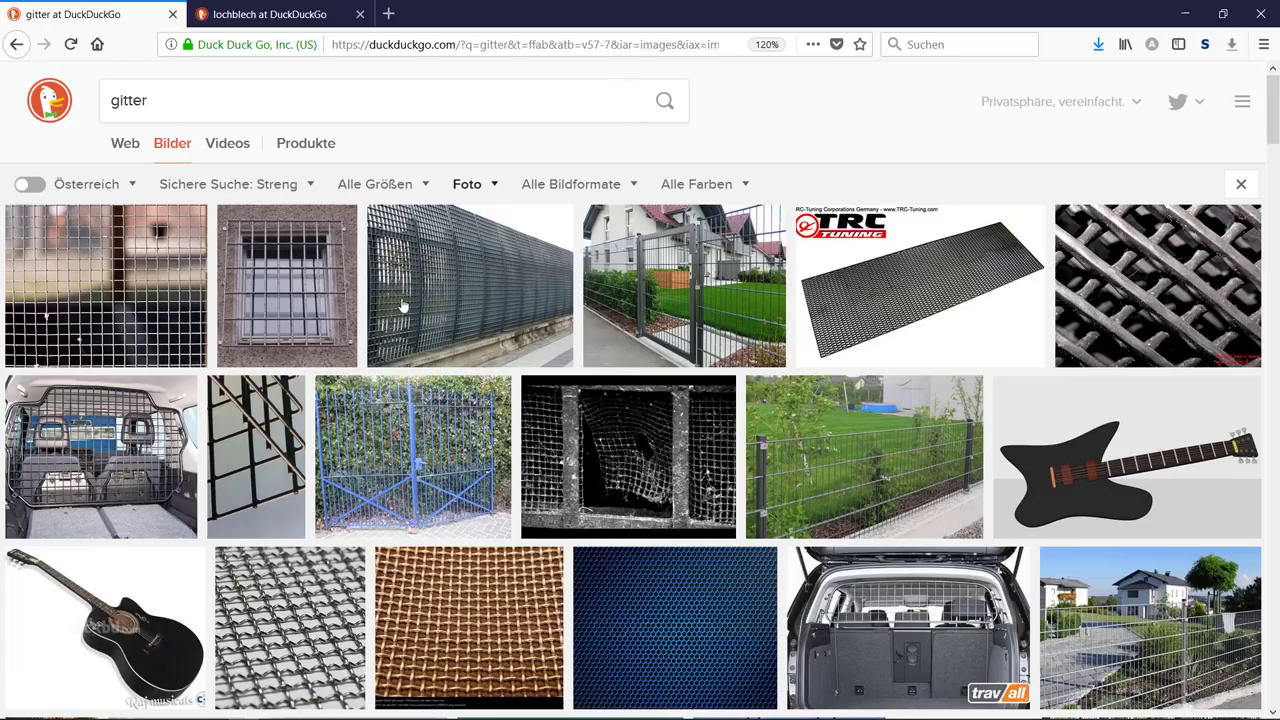
{"action": "middle_click", "coordinate": [577, 338]}
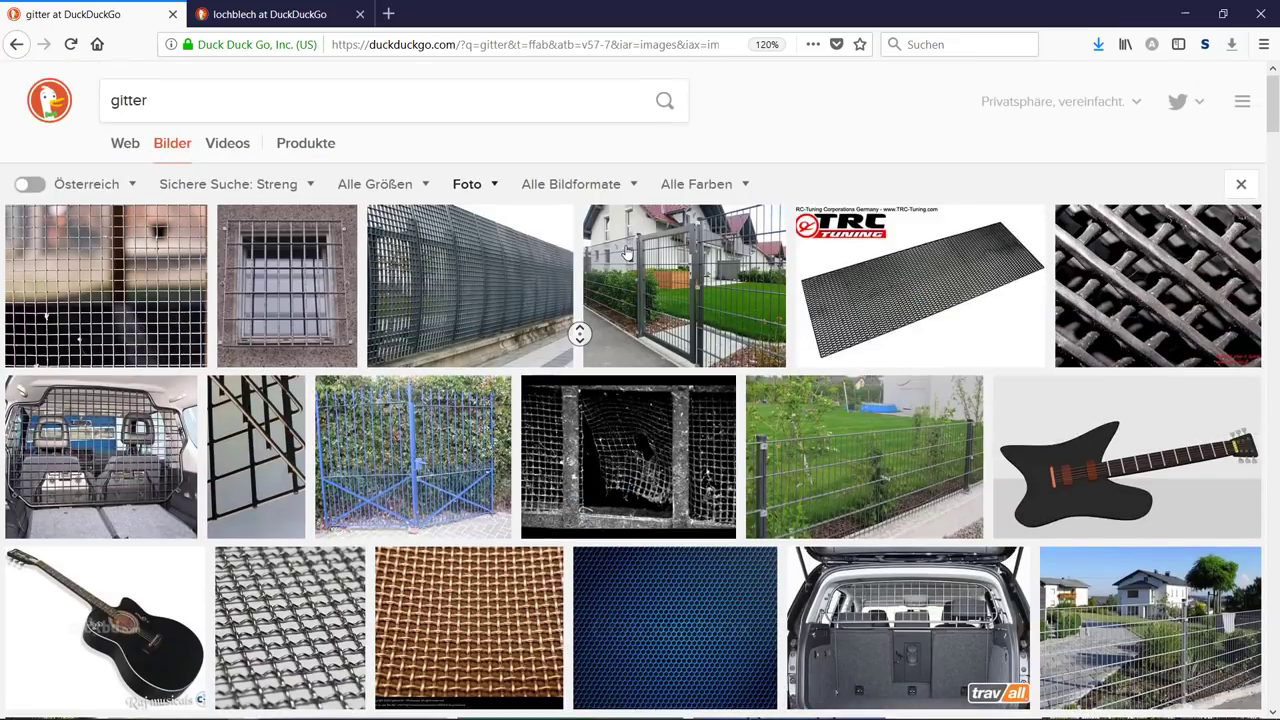
{"action": "left_click", "coordinate": [628, 253]}
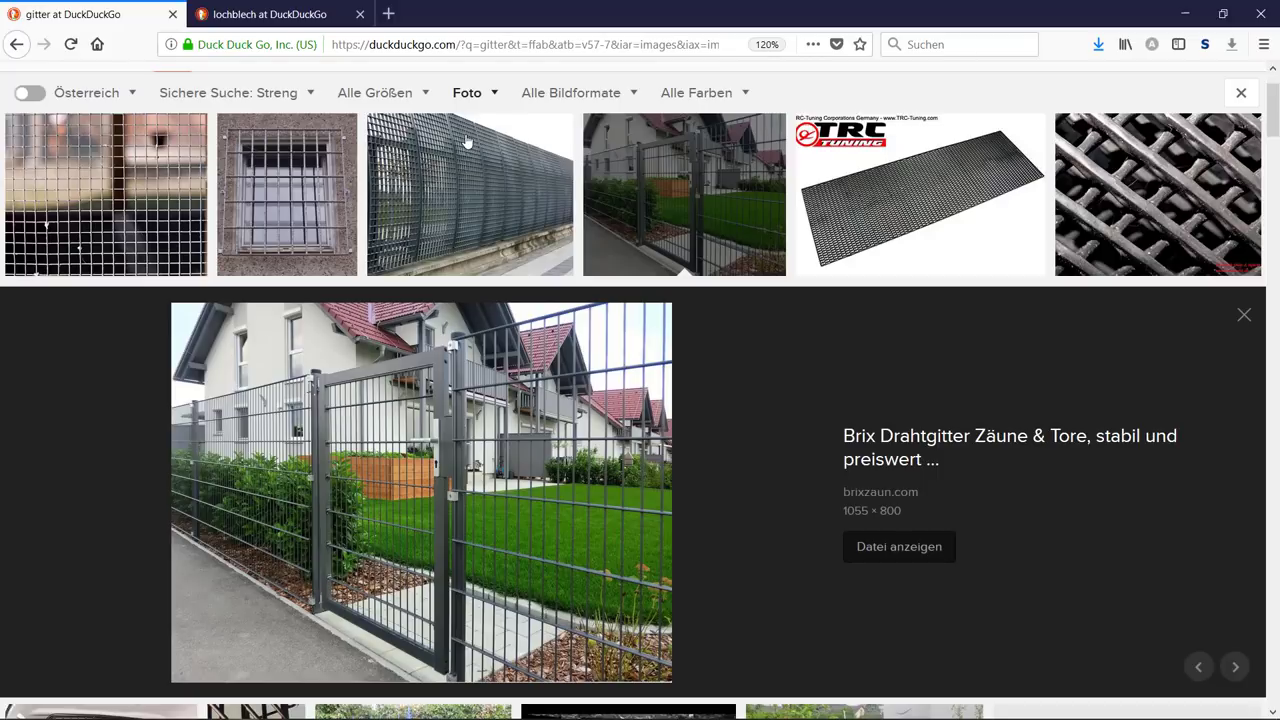
{"action": "left_click", "coordinate": [1260, 20]}
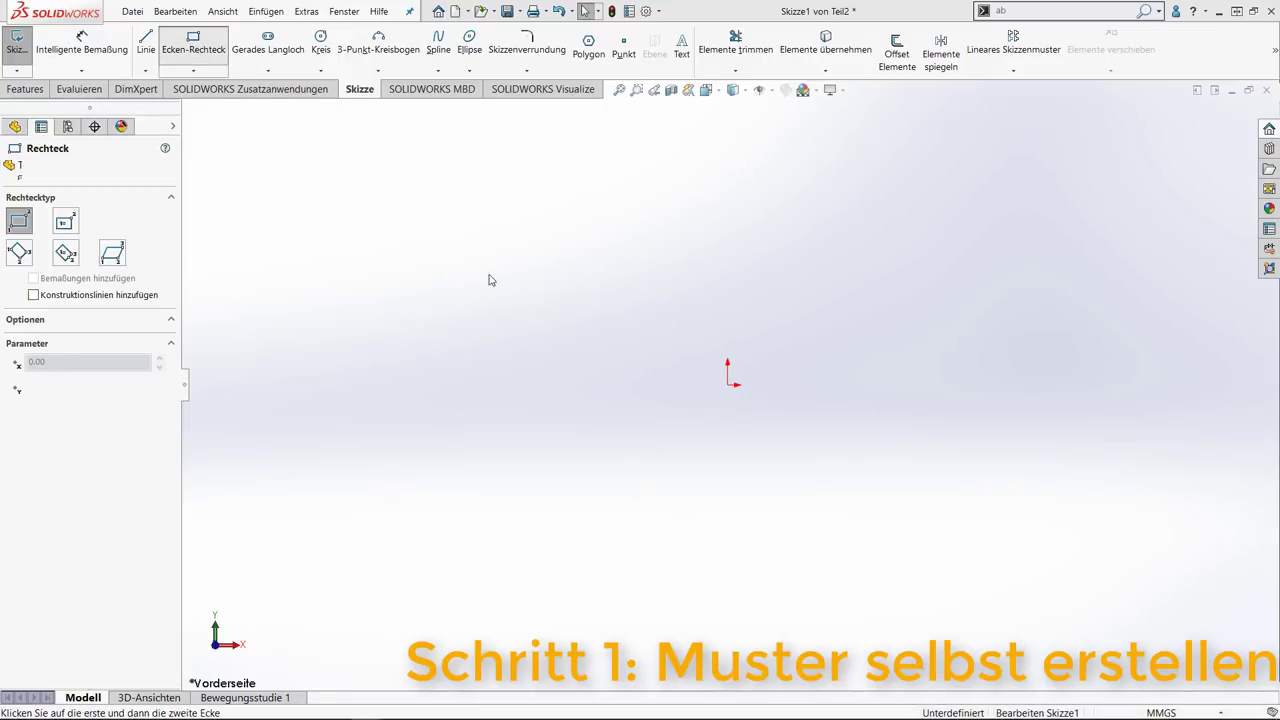
Draw a 2500 × 2000 mm center rectangle at the origin.
{"action": "left_click", "coordinate": [729, 385]}
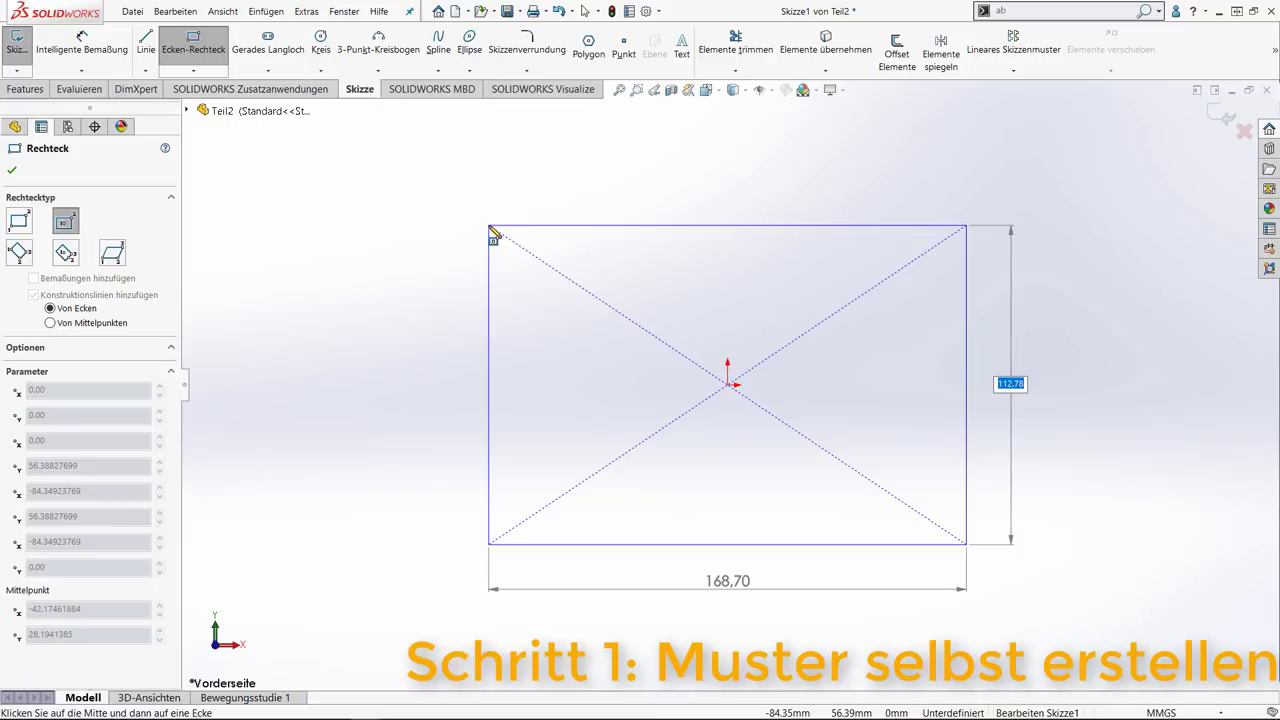
{"action": "type", "text": "00"}
{"action": "key", "text": "Return"}
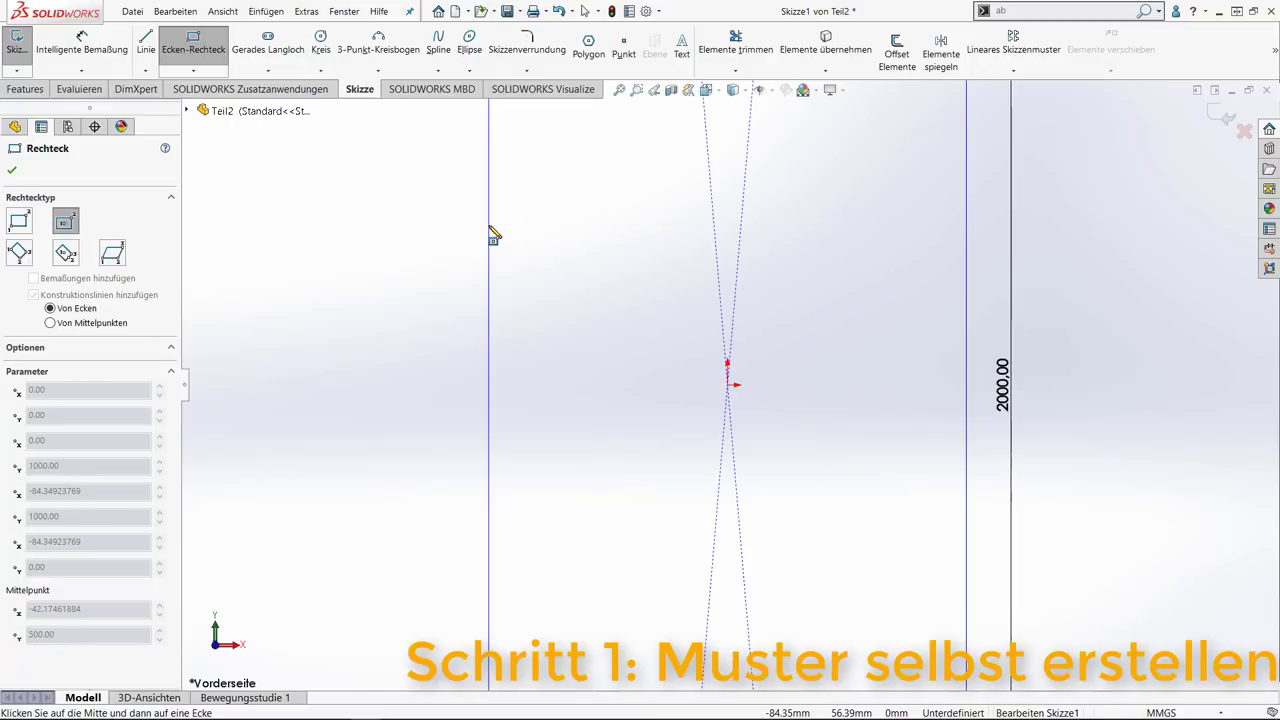
{"action": "key", "text": "Return"}
{"action": "key", "text": "f"}
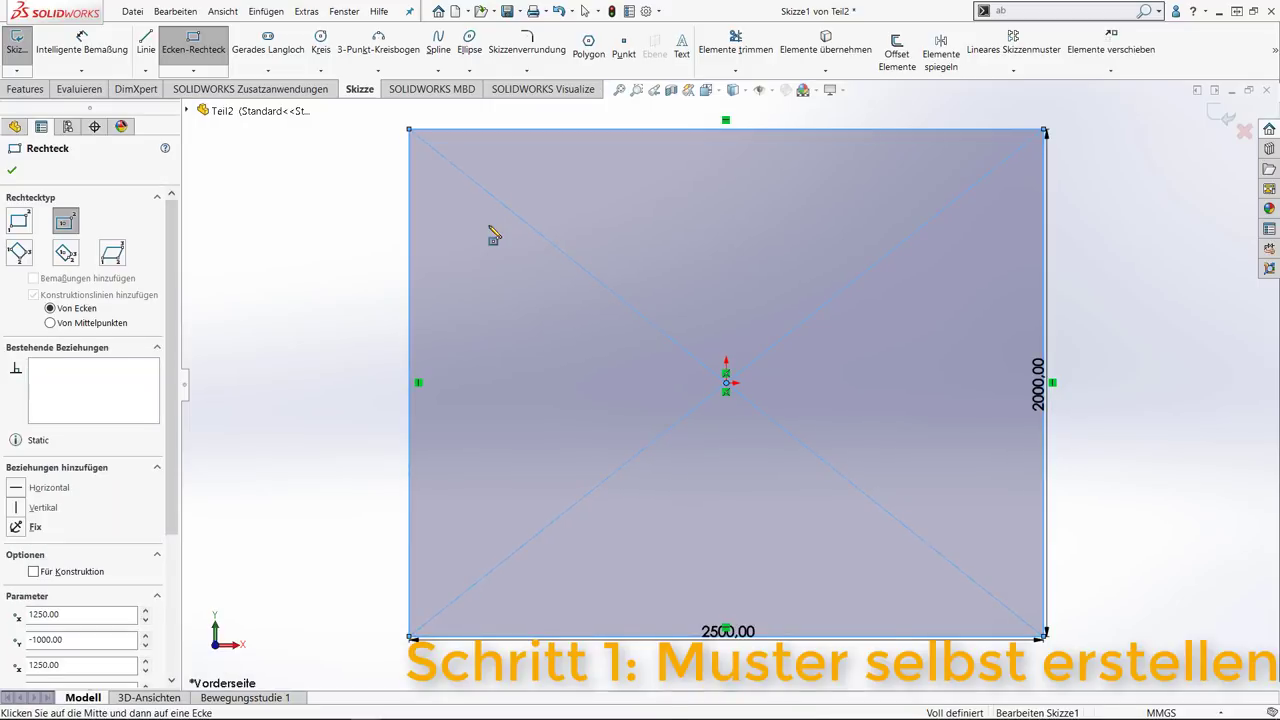
{"action": "key", "text": "Escape"}
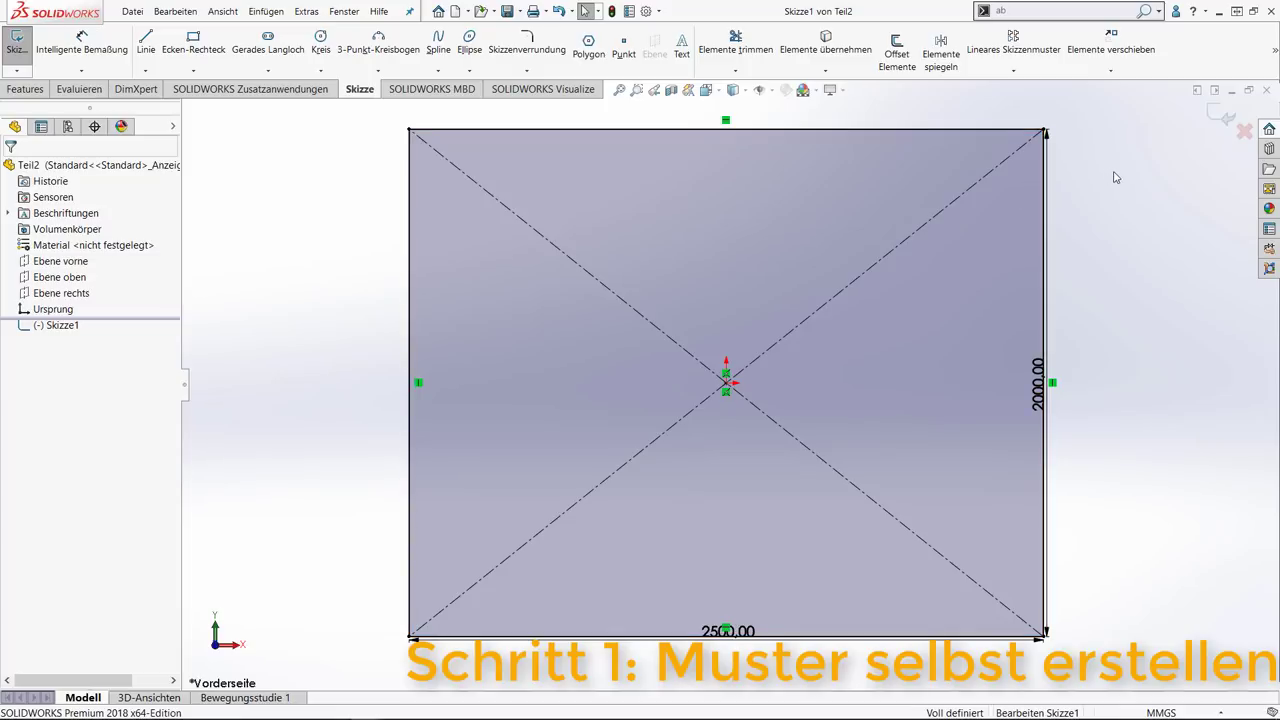
Pattern the top edge downward in Direction 2: 100 copies at 20 mm spacing.
{"action": "left_click", "coordinate": [1013, 45]}
{"action": "left_click", "coordinate": [922, 130]}
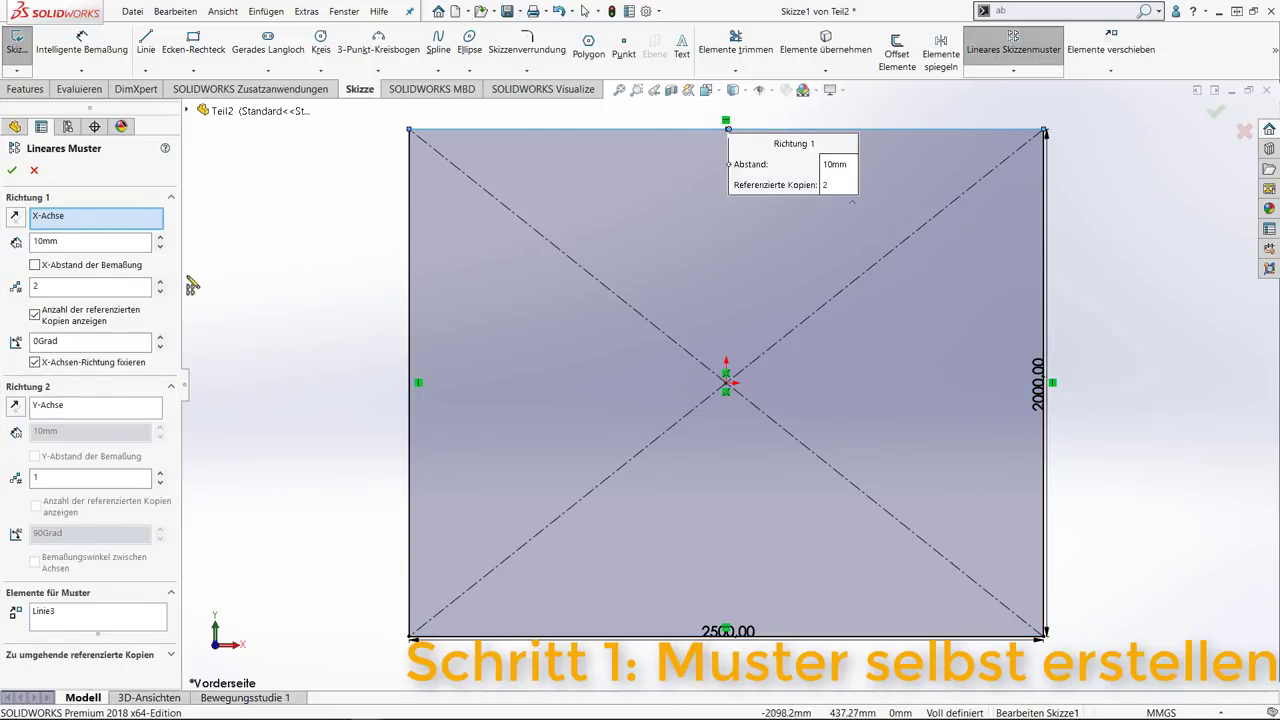
{"action": "left_click", "coordinate": [160, 476]}
{"action": "left_click", "coordinate": [160, 476]}
{"action": "left_click", "coordinate": [160, 476]}
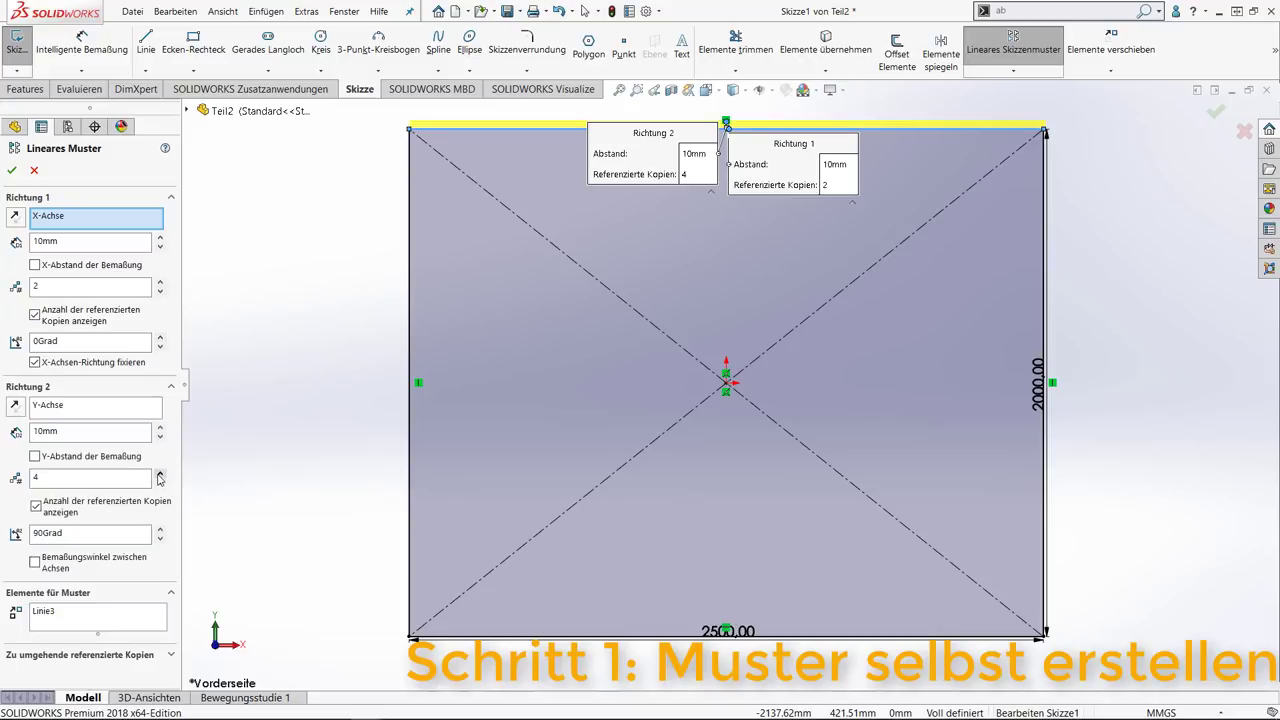
{"action": "left_click", "coordinate": [46, 480]}
{"action": "key", "text": "BackSpace"}
{"action": "type", "text": "100"}
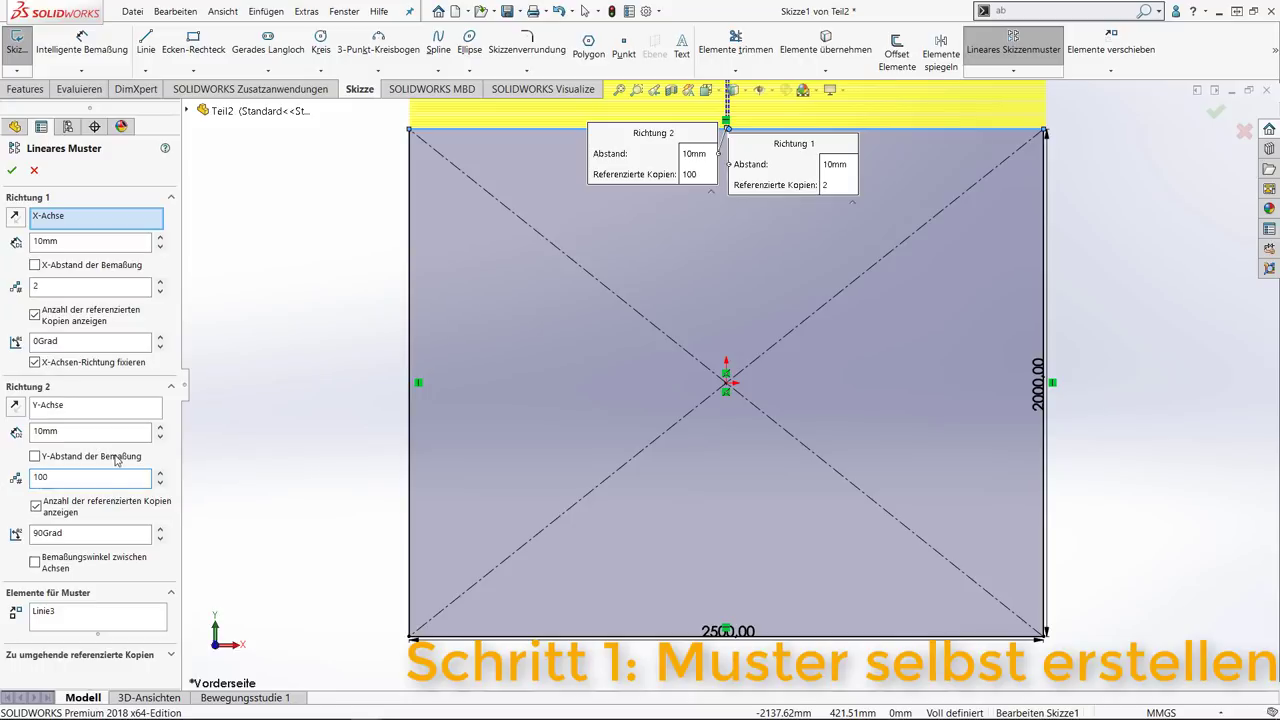
{"action": "left_click", "coordinate": [15, 405]}
{"action": "double_click", "coordinate": [75, 431]}
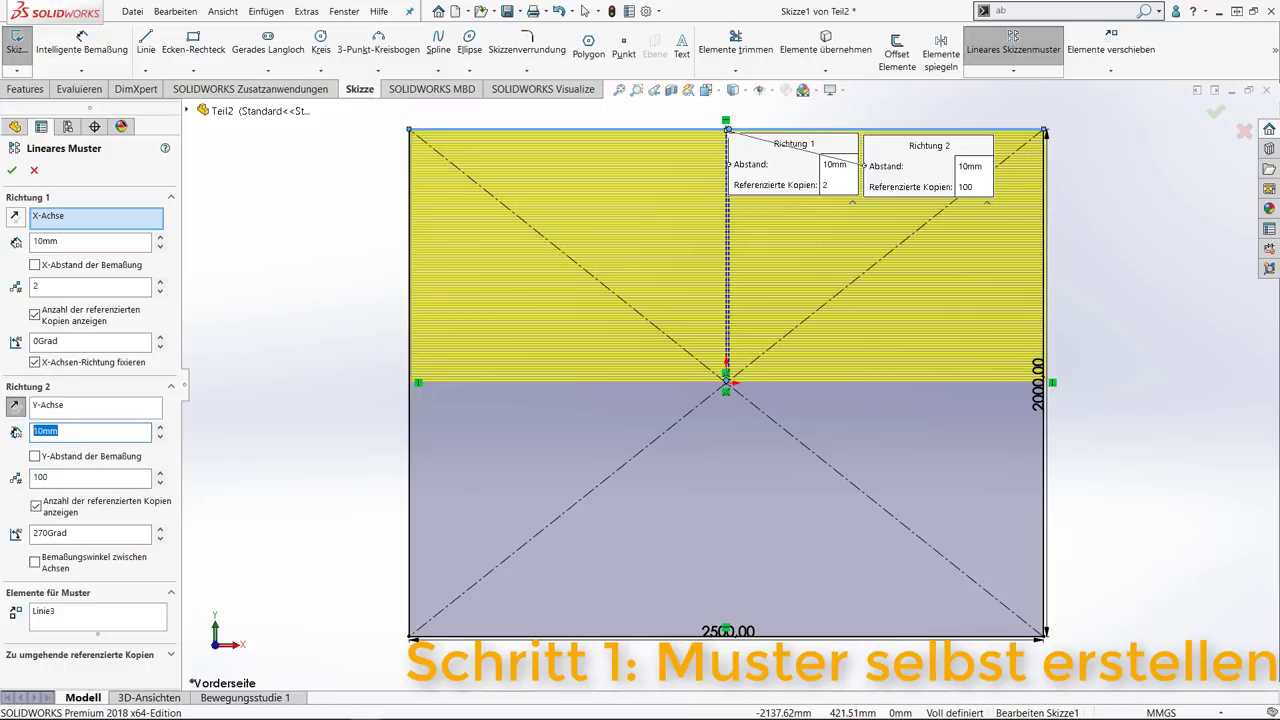
{"action": "type", "text": "20mm"}
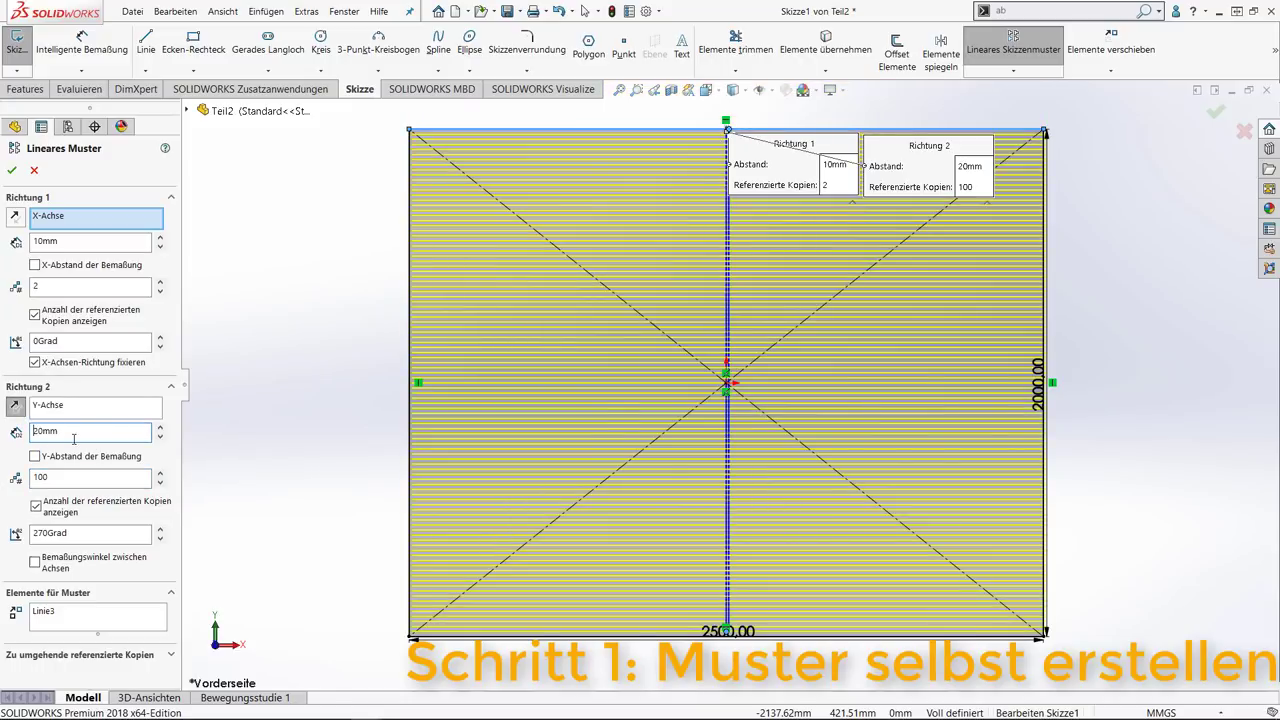
{"action": "left_click", "coordinate": [160, 293]}
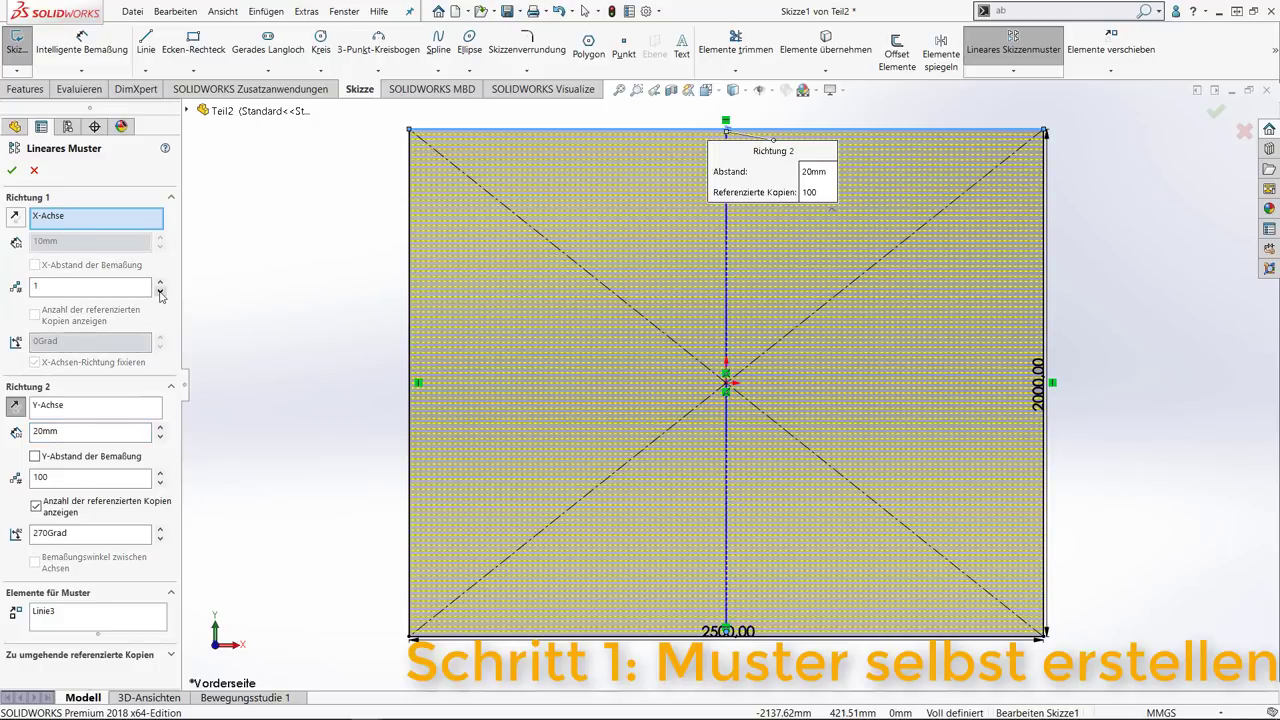
{"action": "left_click", "coordinate": [12, 171]}
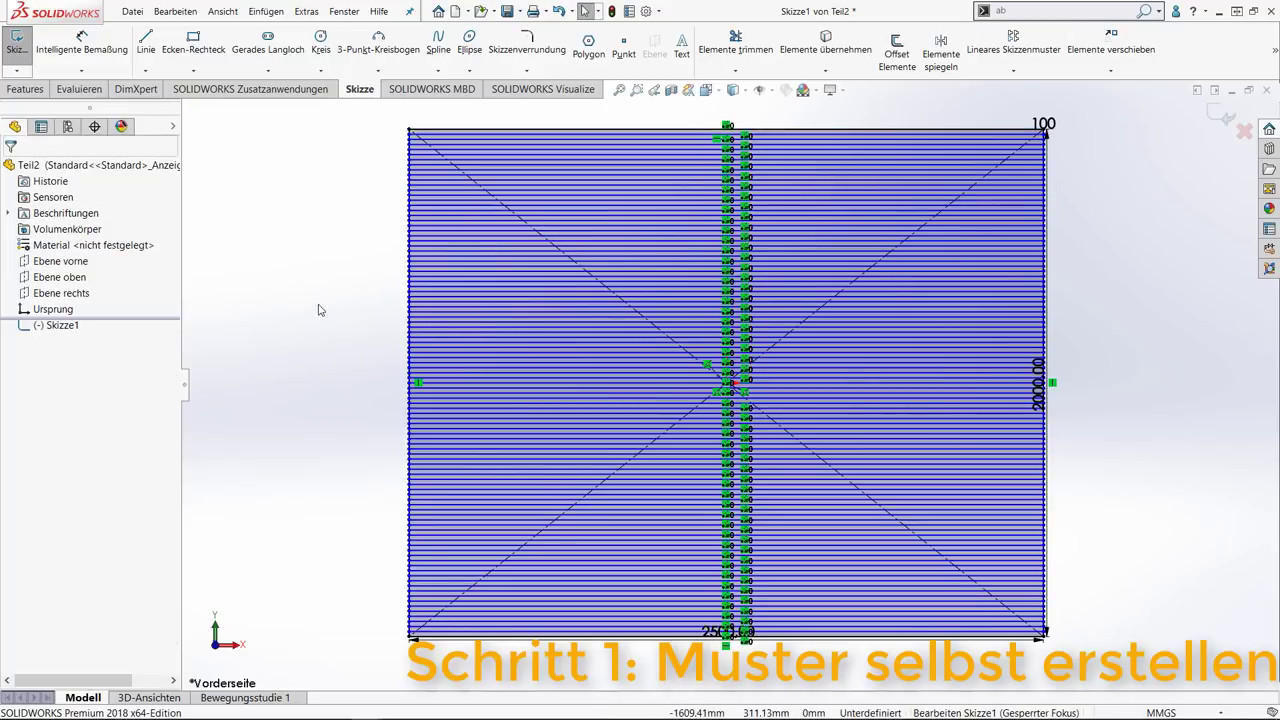
Start a new sketch on the front plane with a vertical line along the rectangle's left edge.
{"action": "left_click", "coordinate": [1228, 115]}
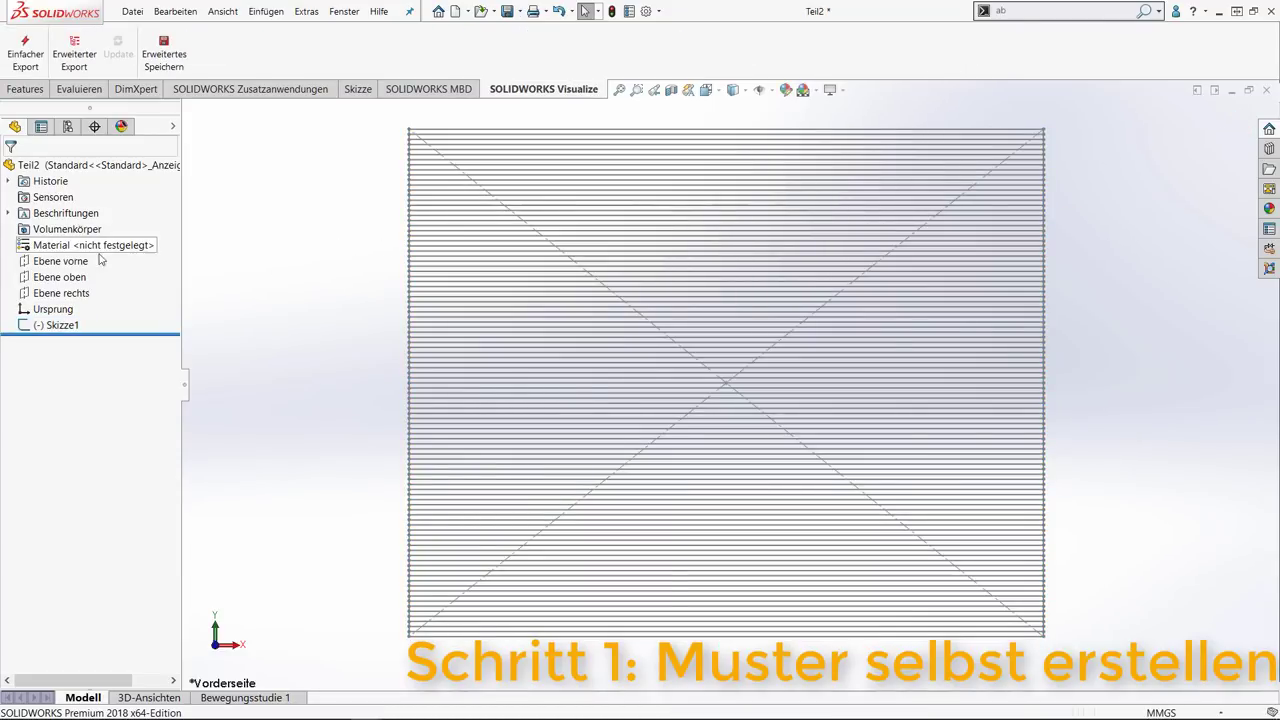
{"action": "left_click", "coordinate": [60, 261]}
{"action": "left_click", "coordinate": [117, 246]}
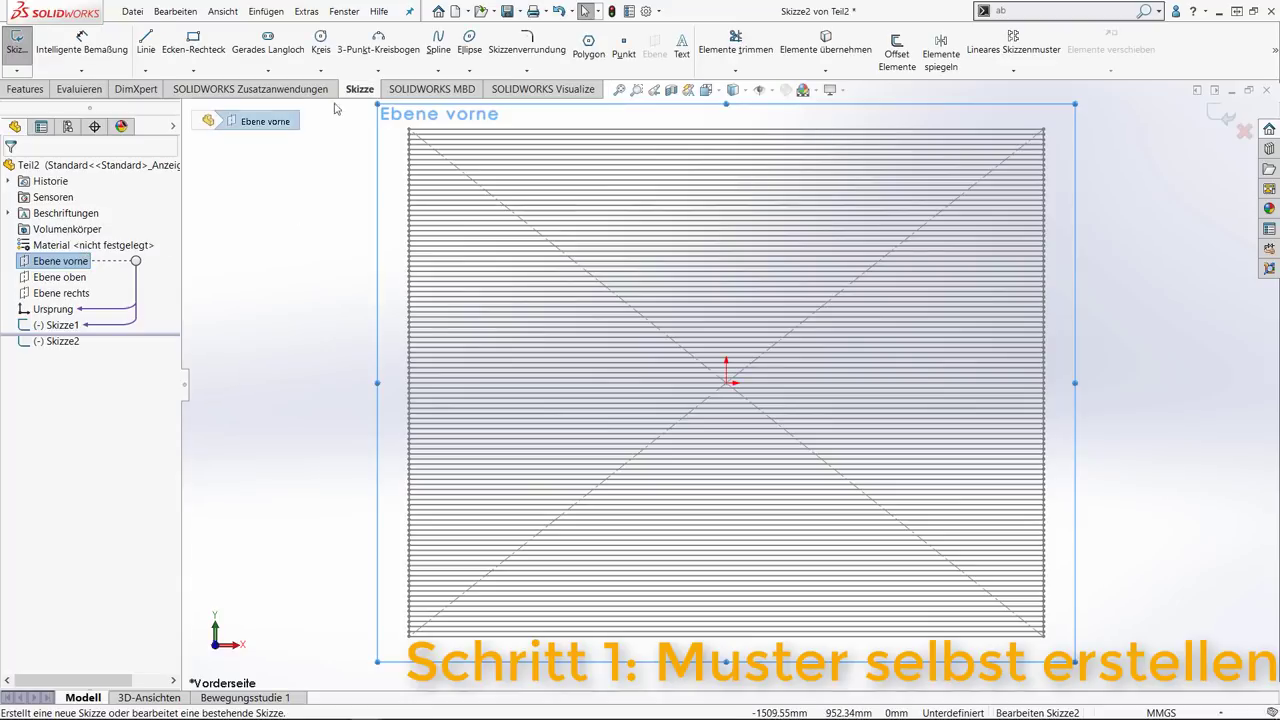
{"action": "left_click", "coordinate": [146, 45]}
{"action": "left_click", "coordinate": [409, 130]}
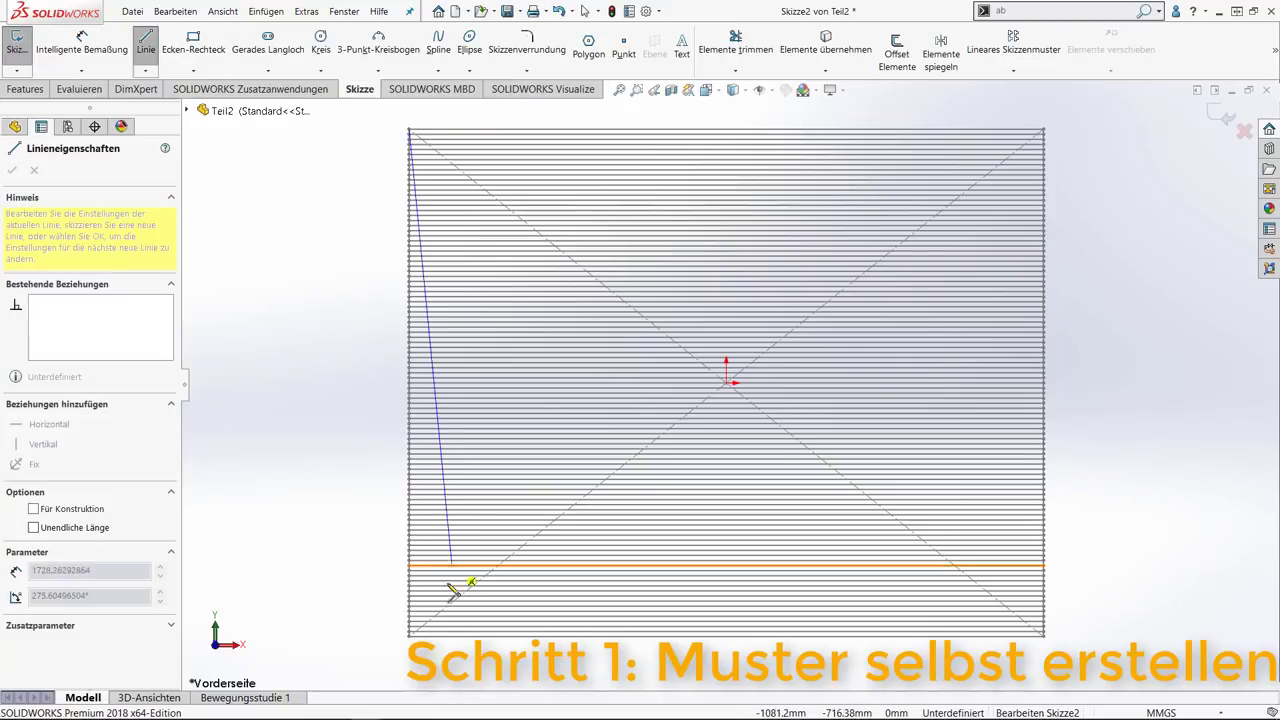
{"action": "left_click", "coordinate": [409, 634]}
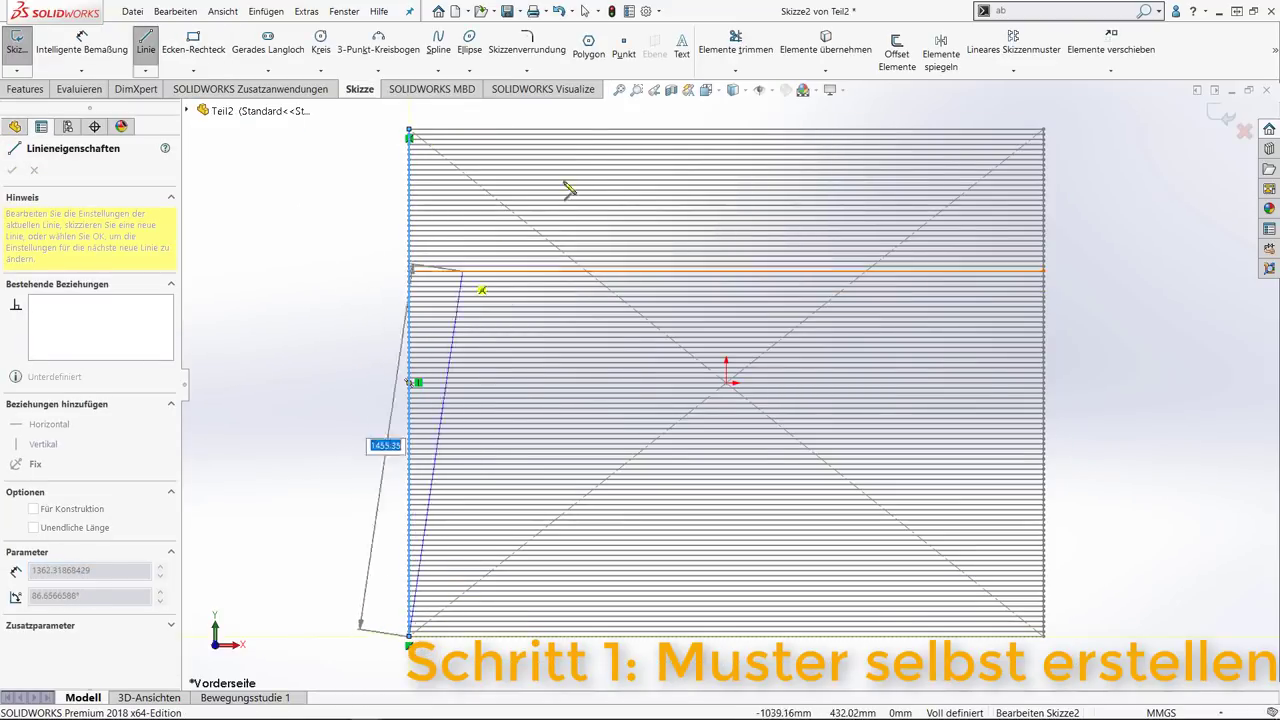
{"action": "key", "text": "Escape"}
Pattern the vertical line to 50 copies spaced 50 mm apart and exit the sketch.
{"action": "left_click", "coordinate": [1013, 49]}
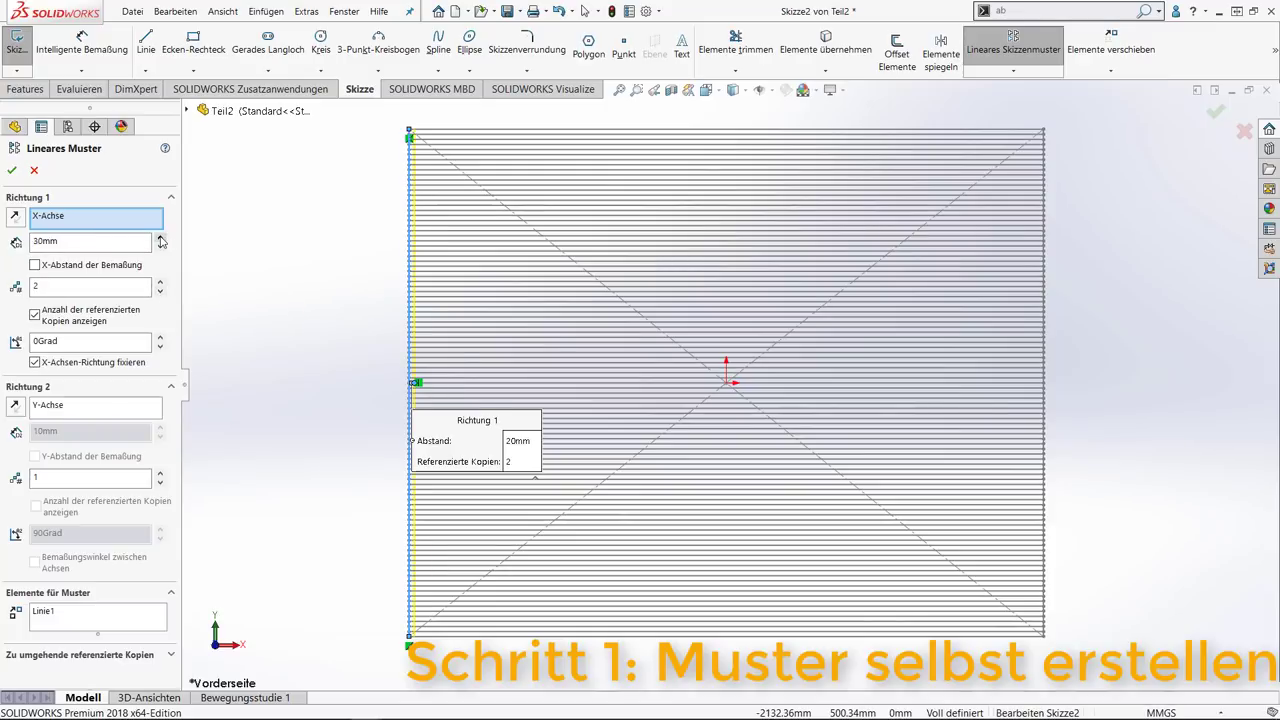
{"action": "double_click", "coordinate": [90, 286]}
{"action": "type", "text": "50"}
{"action": "left_click", "coordinate": [161, 238]}
{"action": "left_click", "coordinate": [161, 238]}
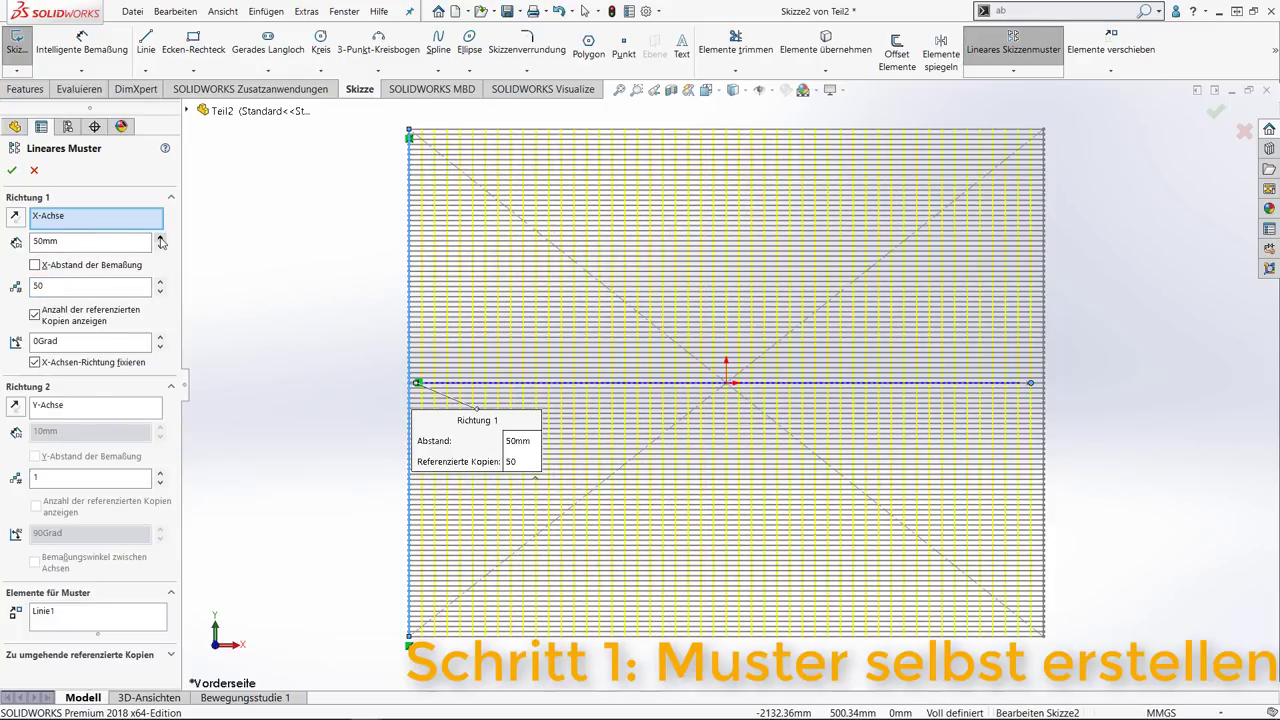
{"action": "left_click", "coordinate": [12, 170]}
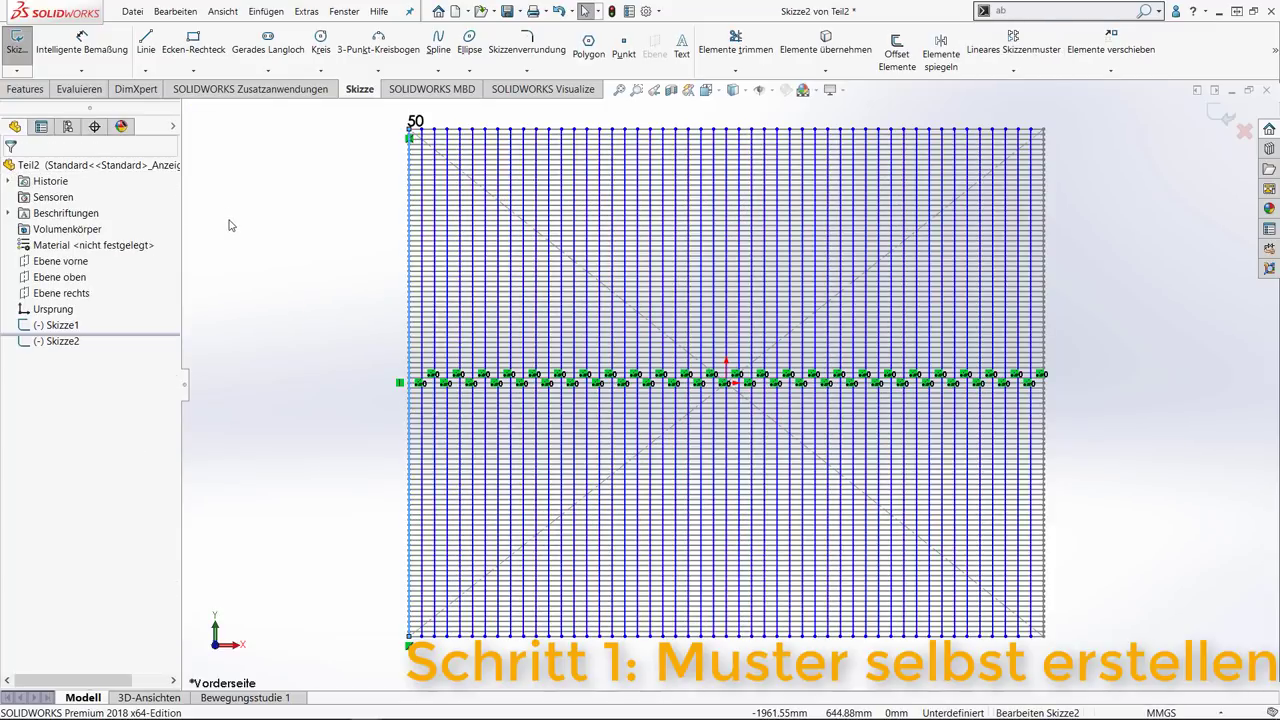
{"action": "key", "text": "ctrl+b"}
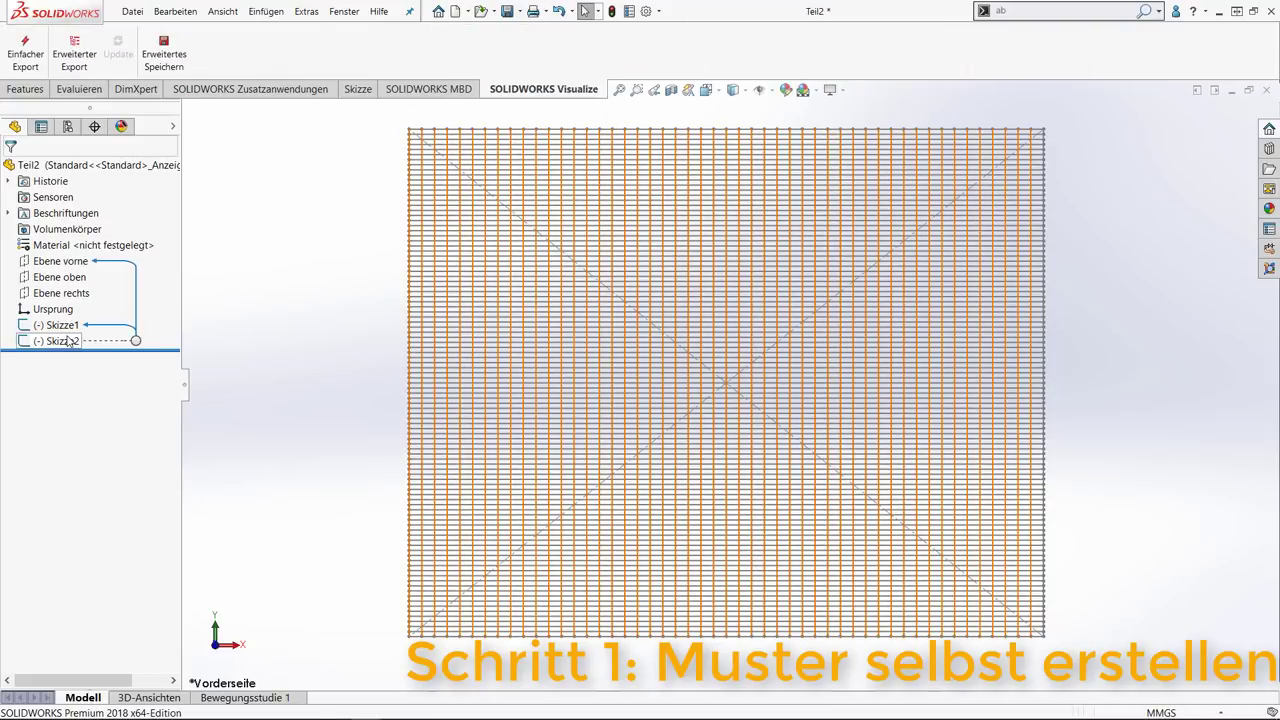
Set the line colour of Skizze2 and Skizze1 to black.
{"action": "right_click", "coordinate": [68, 341]}
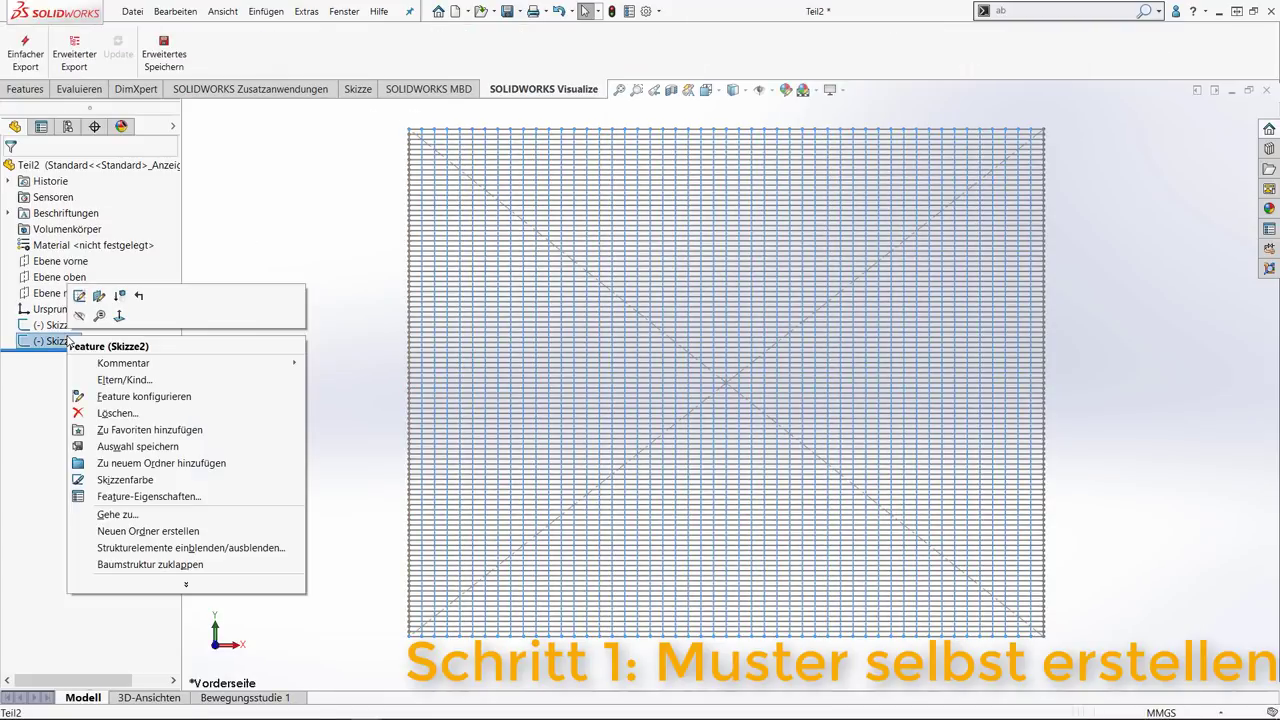
{"action": "left_click", "coordinate": [150, 481]}
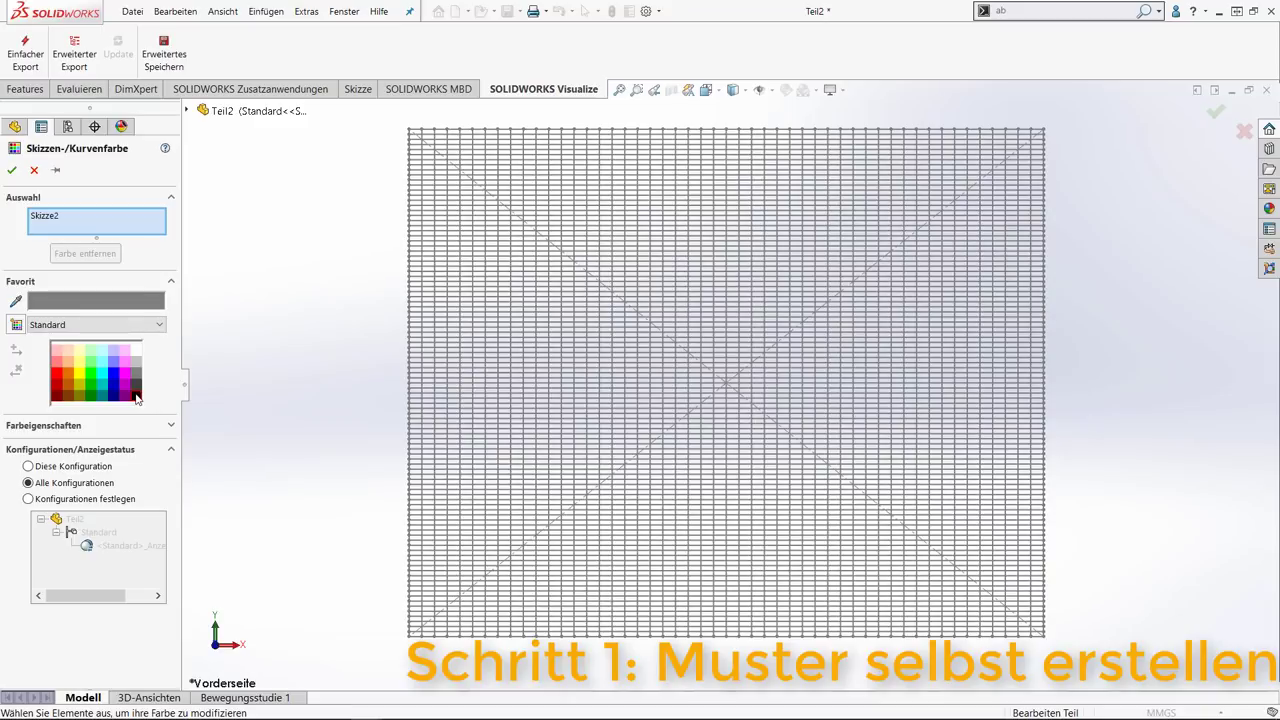
{"action": "left_click", "coordinate": [136, 396]}
{"action": "left_click", "coordinate": [13, 171]}
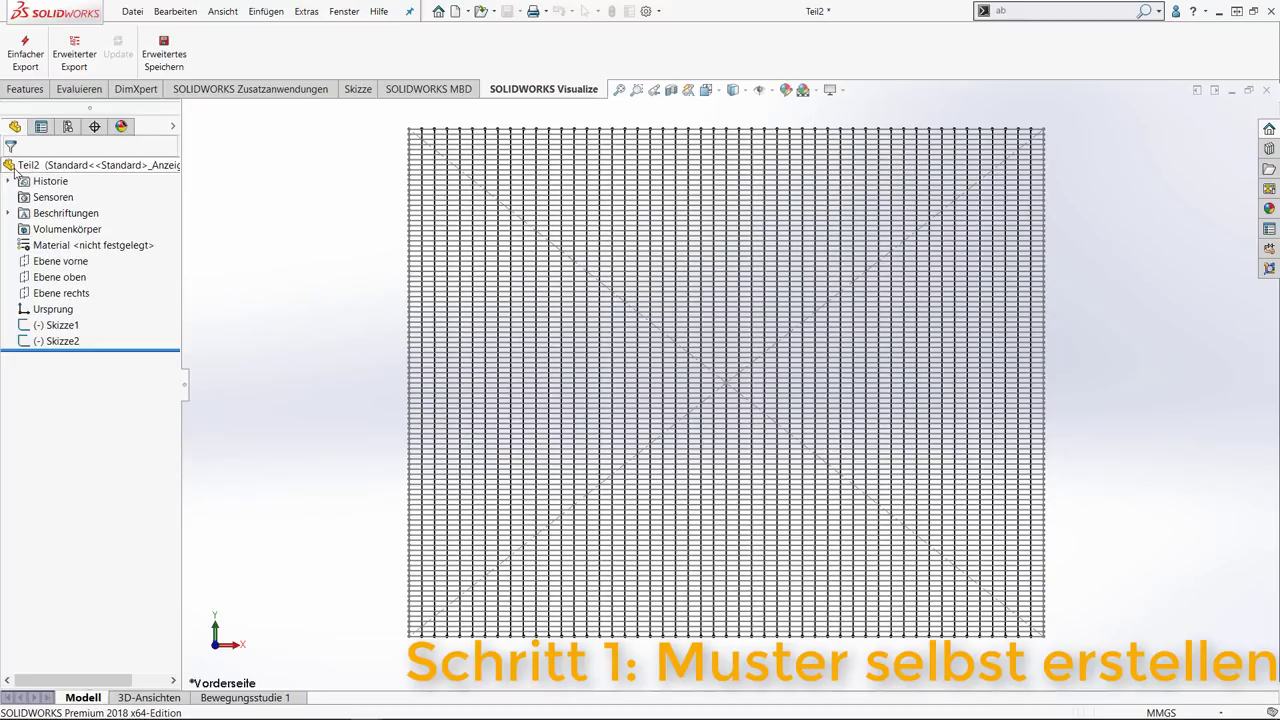
{"action": "right_click", "coordinate": [58, 326]}
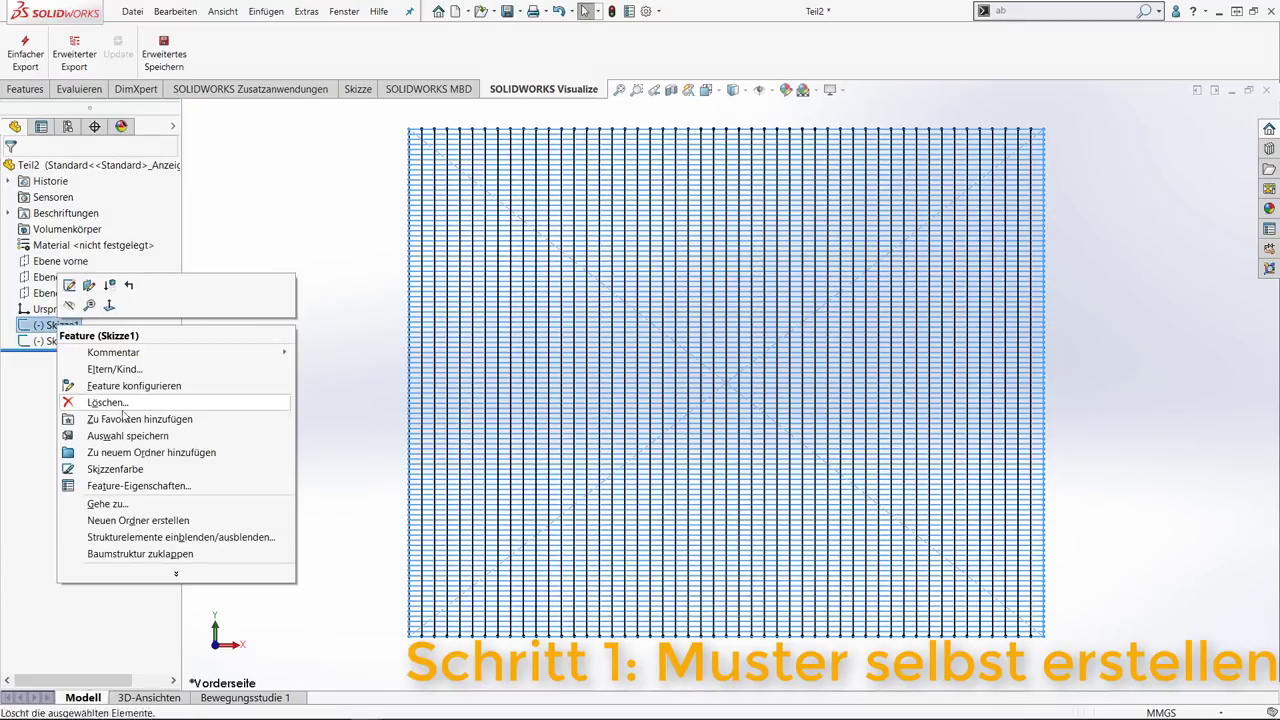
{"action": "left_click", "coordinate": [120, 469]}
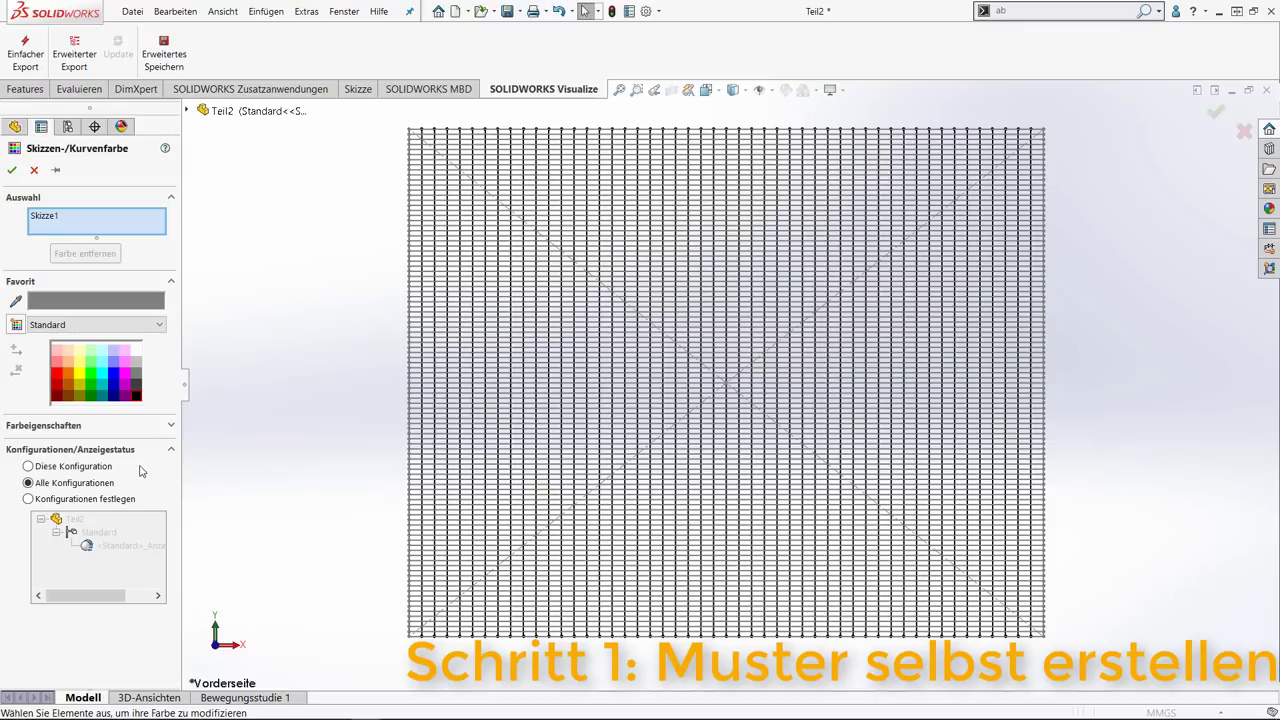
{"action": "left_click", "coordinate": [136, 396]}
{"action": "left_click", "coordinate": [13, 171]}
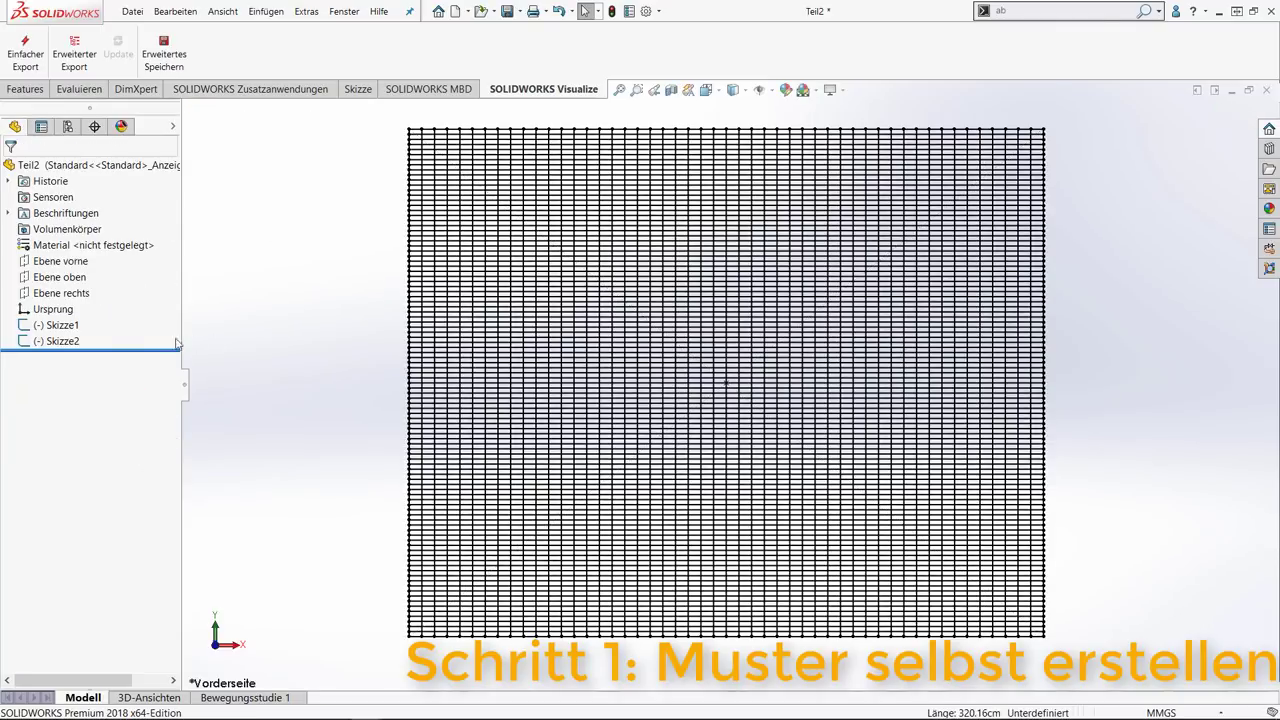
Enable the Linienformat toolbar and give Skizze1 and Skizze2 a heavier line thickness.
{"action": "right_click", "coordinate": [310, 80]}
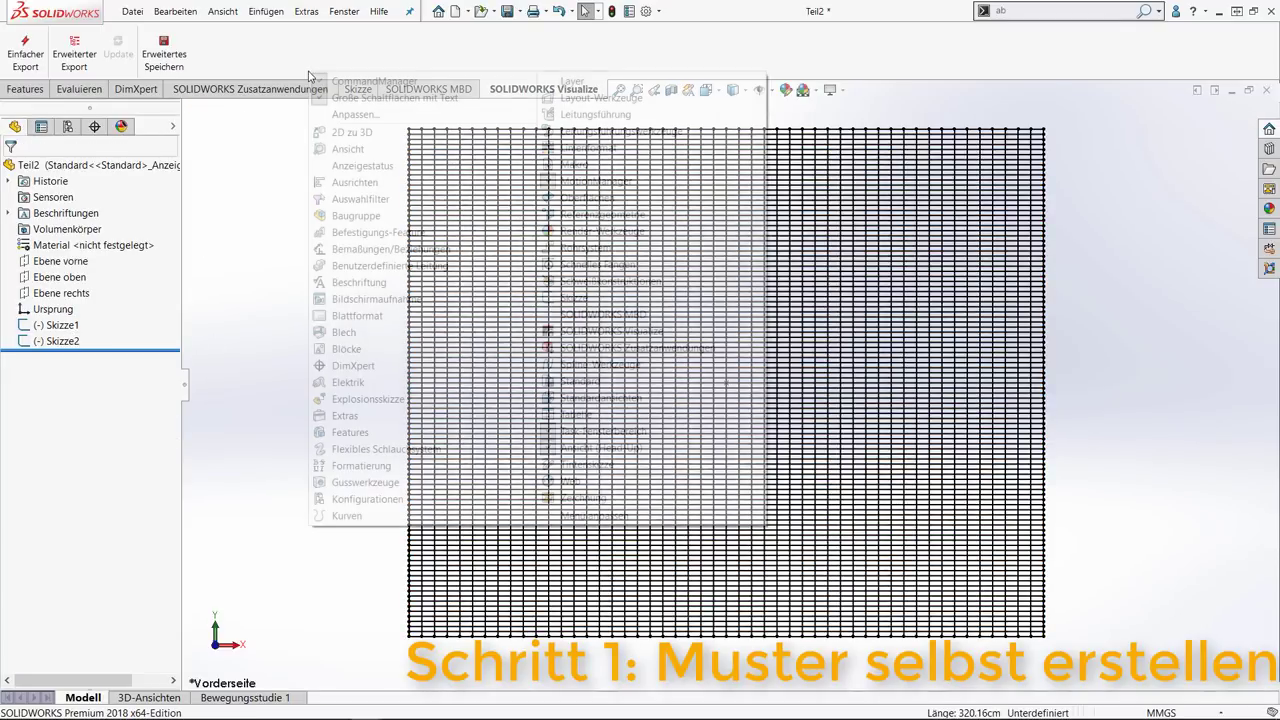
{"action": "left_click", "coordinate": [568, 148]}
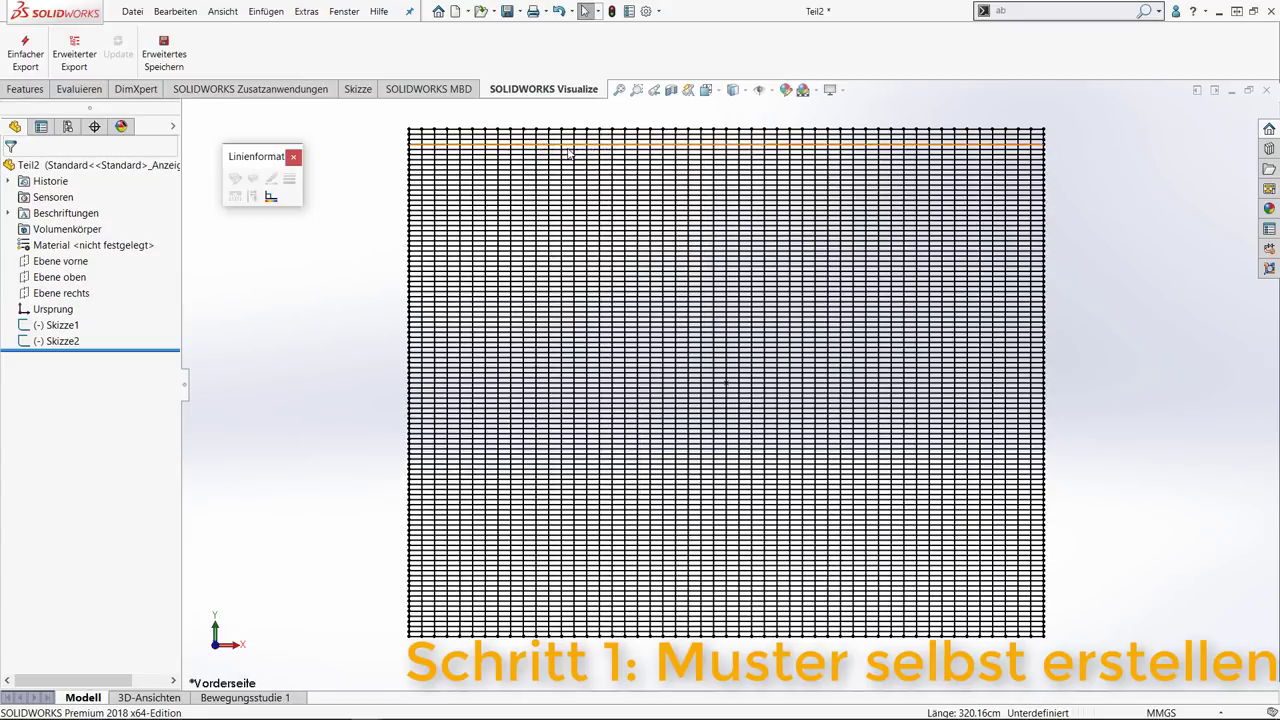
{"action": "left_click", "coordinate": [62, 326]}
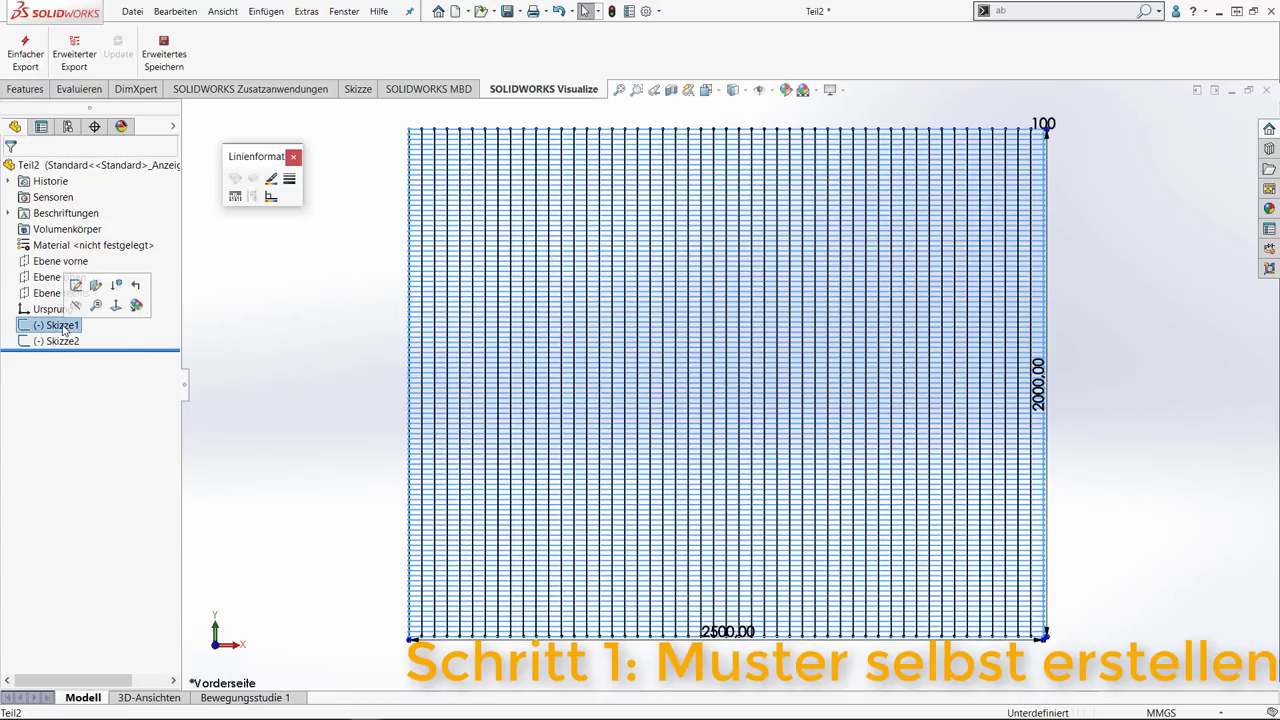
{"action": "left_click", "coordinate": [289, 180]}
{"action": "left_click", "coordinate": [360, 216]}
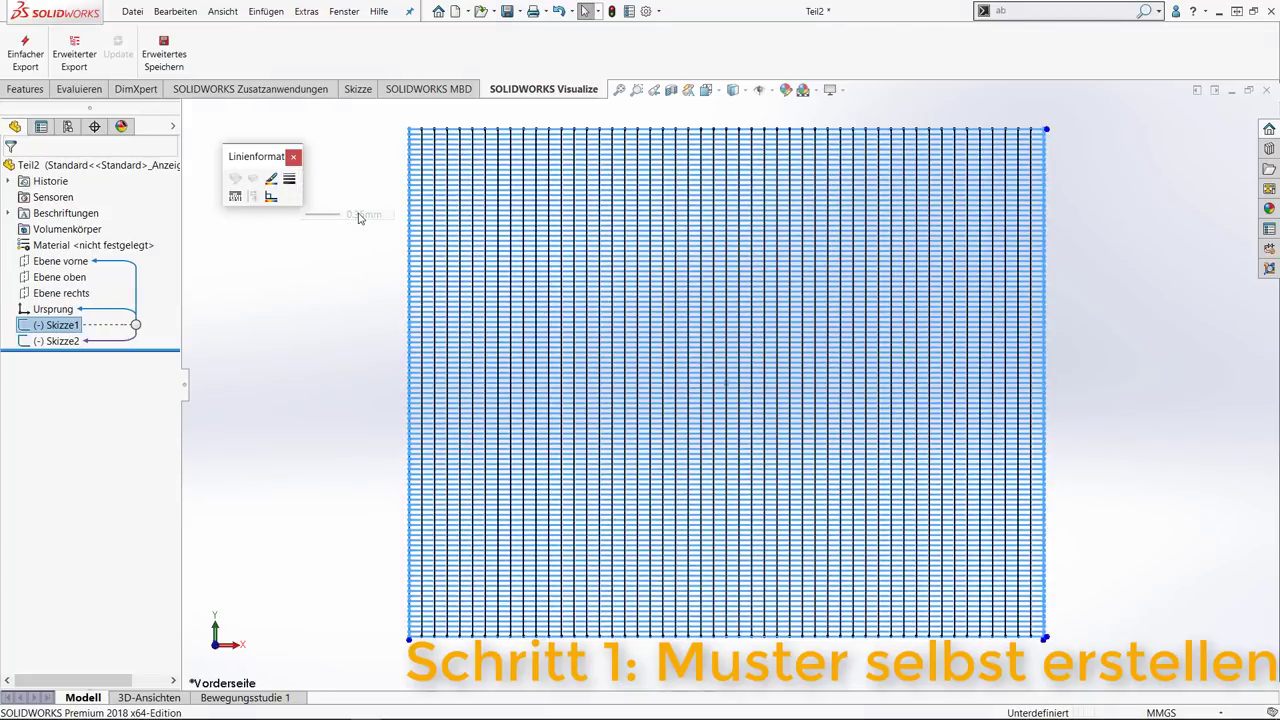
{"action": "left_click", "coordinate": [58, 341]}
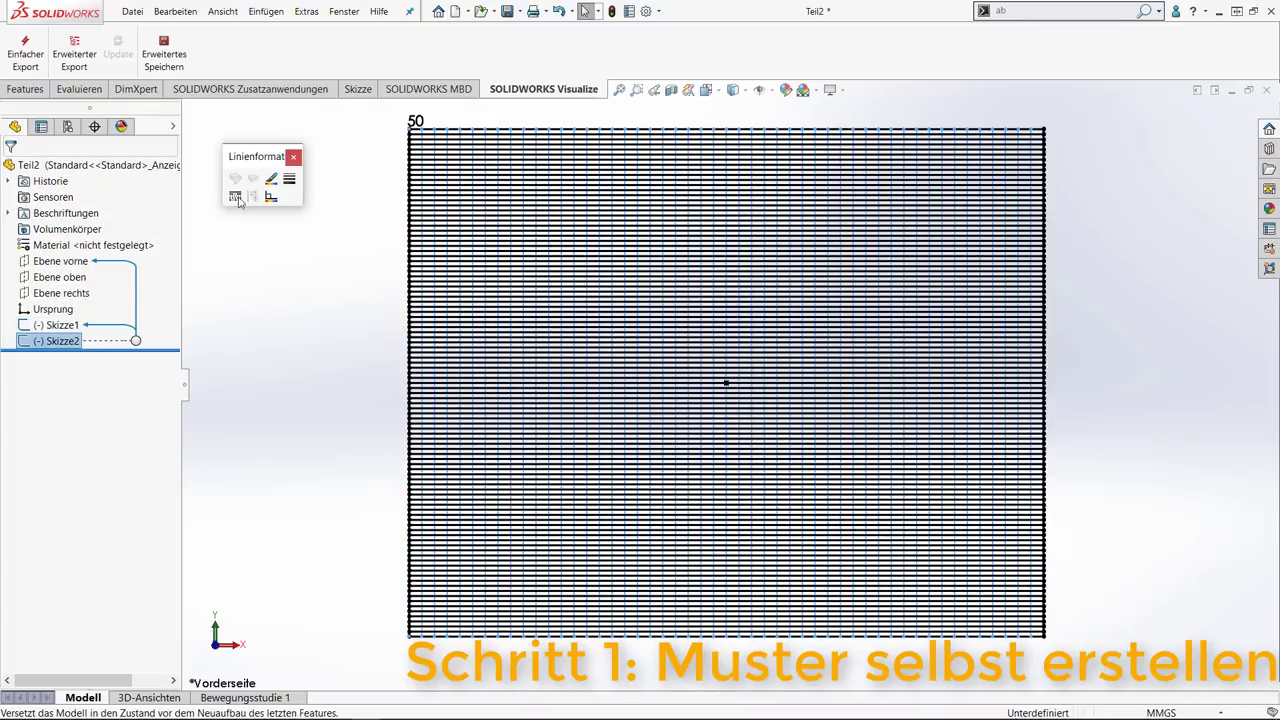
{"action": "left_click", "coordinate": [291, 184]}
{"action": "left_click", "coordinate": [305, 250]}
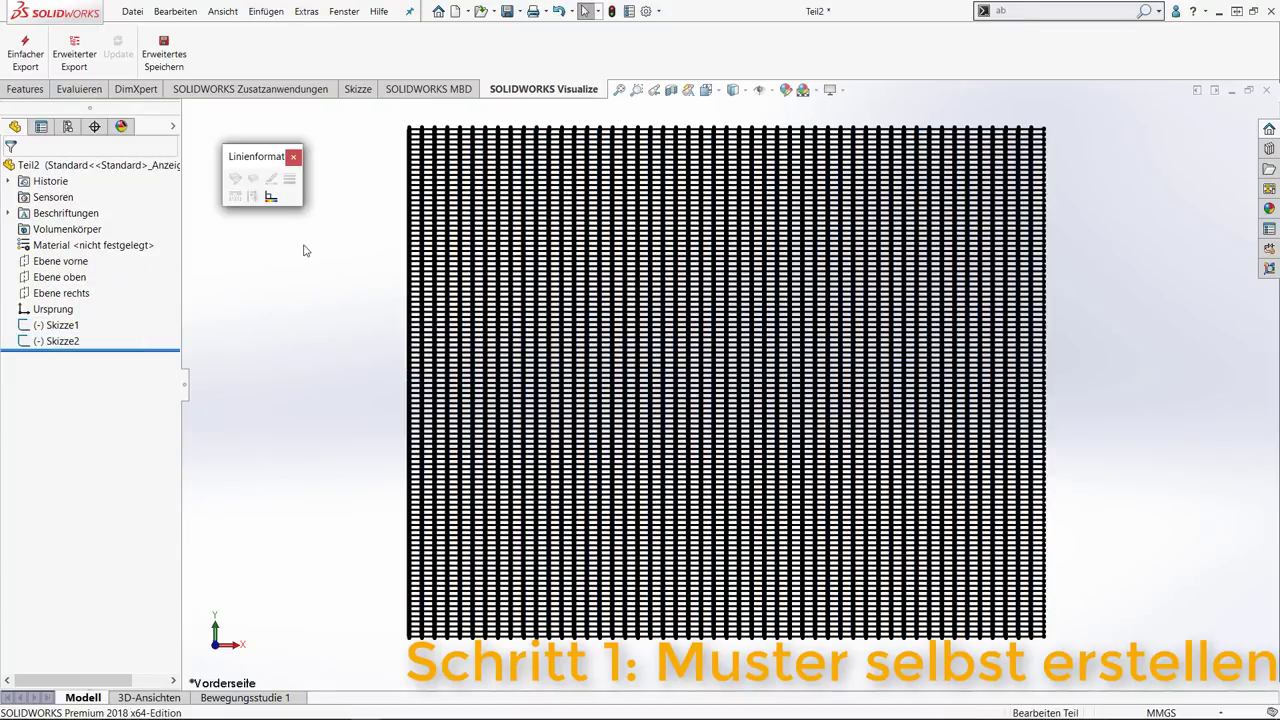
Set up a Save As TIF export with width and height of 400 mm.
{"action": "left_click", "coordinate": [132, 11]}
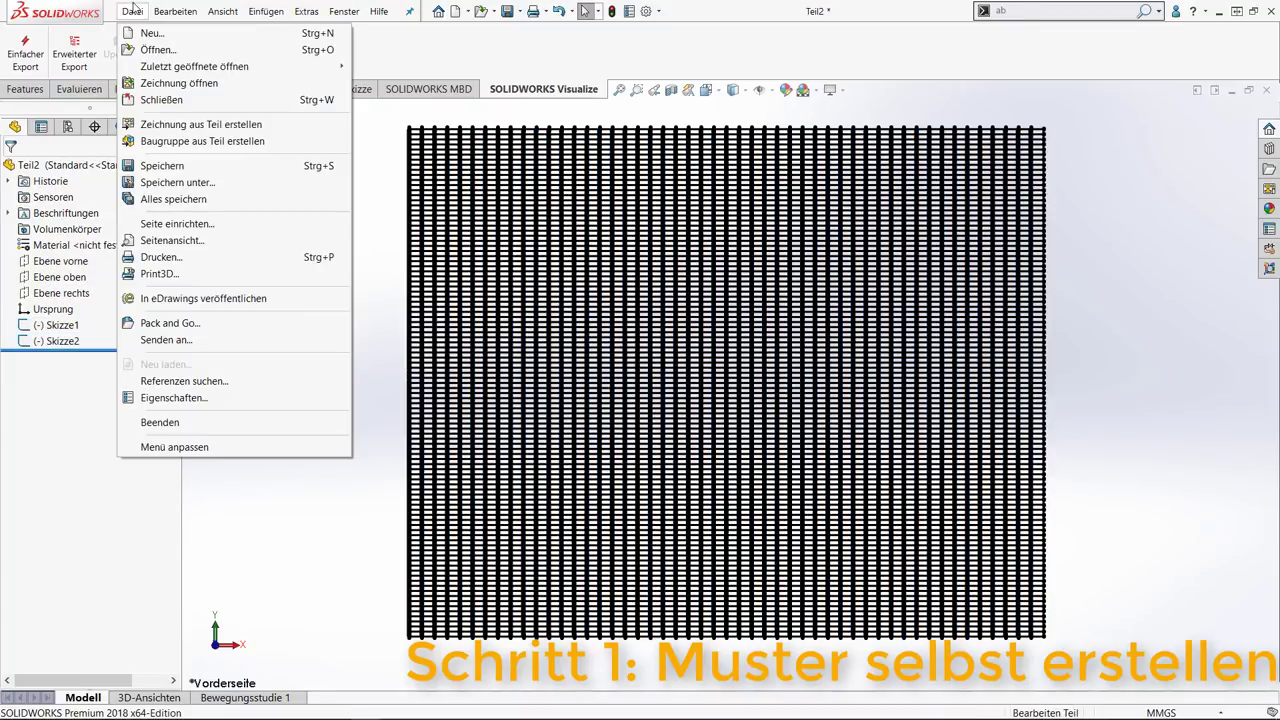
{"action": "left_click", "coordinate": [177, 182]}
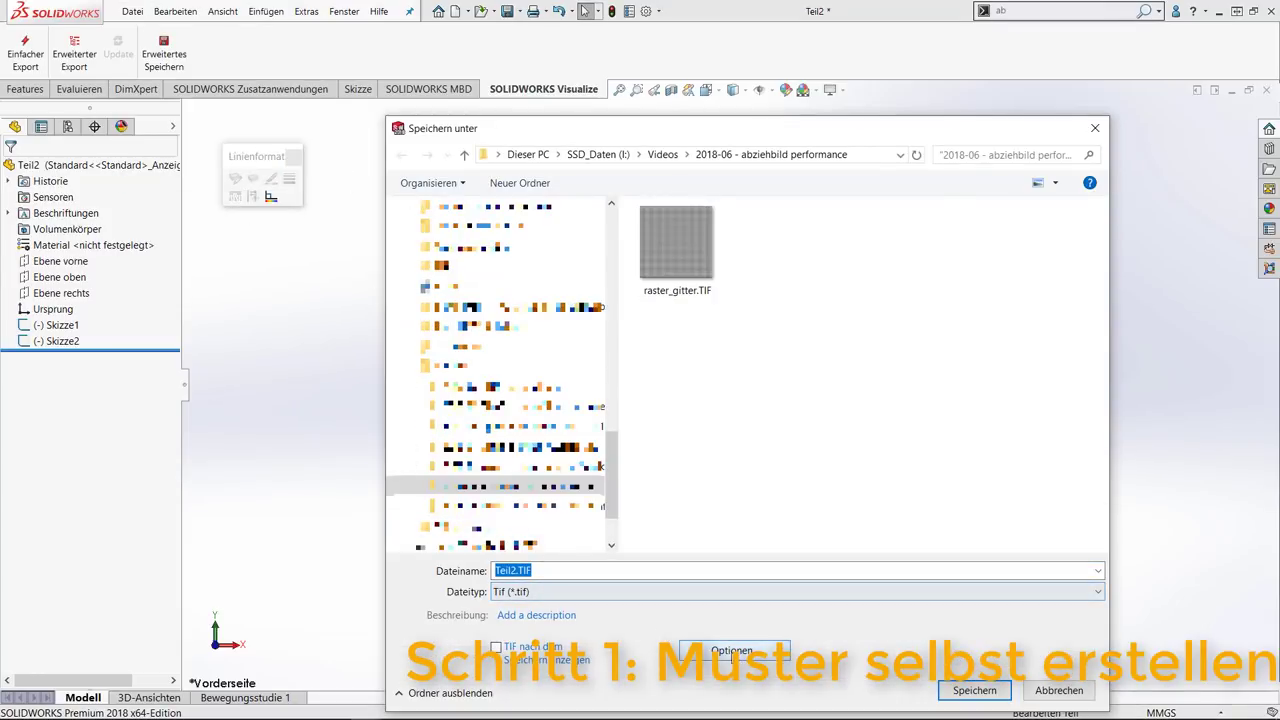
{"action": "left_click", "coordinate": [729, 651]}
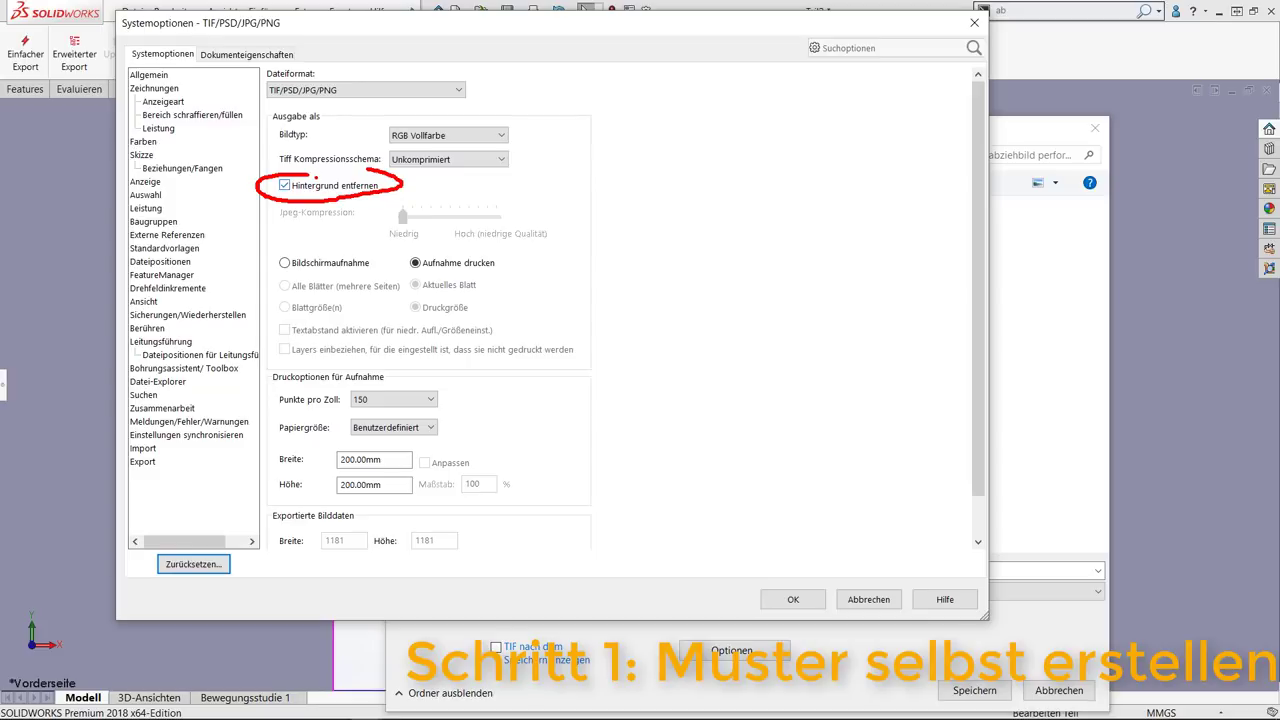
{"action": "left_click", "coordinate": [397, 461]}
{"action": "scroll", "coordinate": [397, 459], "scroll_direction": "down", "scroll_amount": 1}
{"action": "left_click_drag", "start_coordinate": [354, 419], "coordinate": [317, 417]}
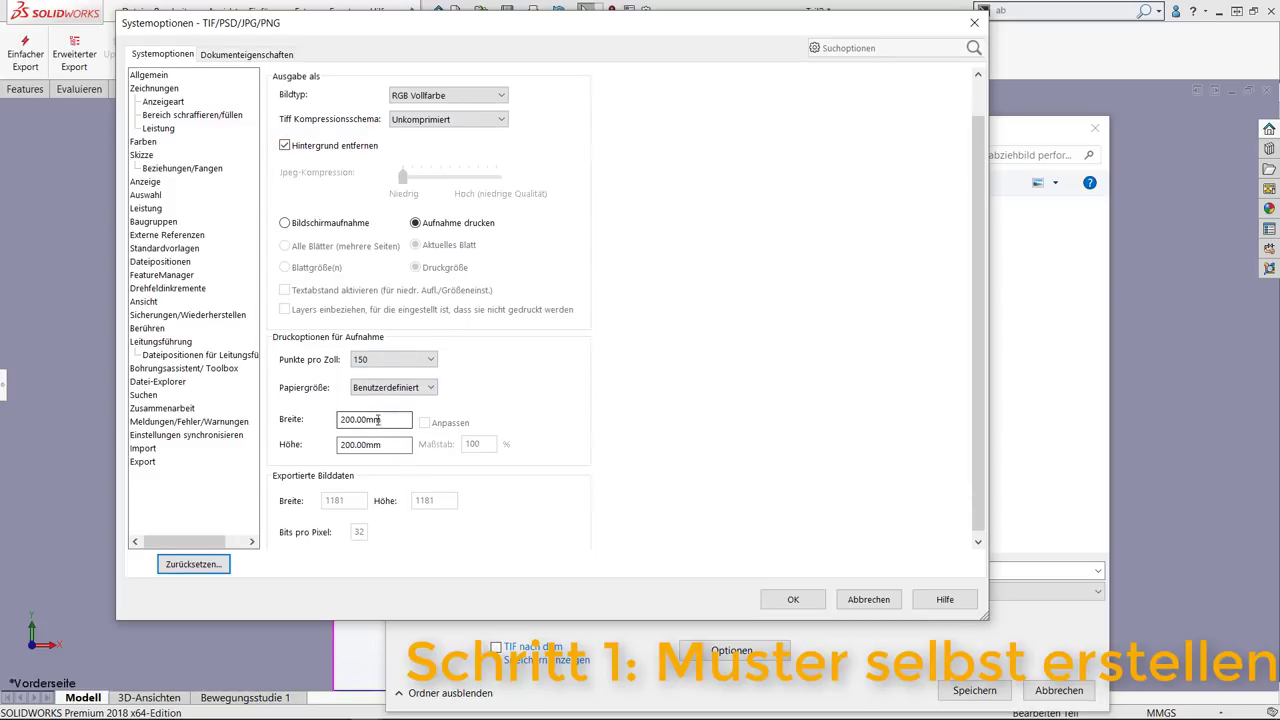
{"action": "type", "text": "400"}
{"action": "key", "text": "Tab"}
{"action": "type", "text": "400"}
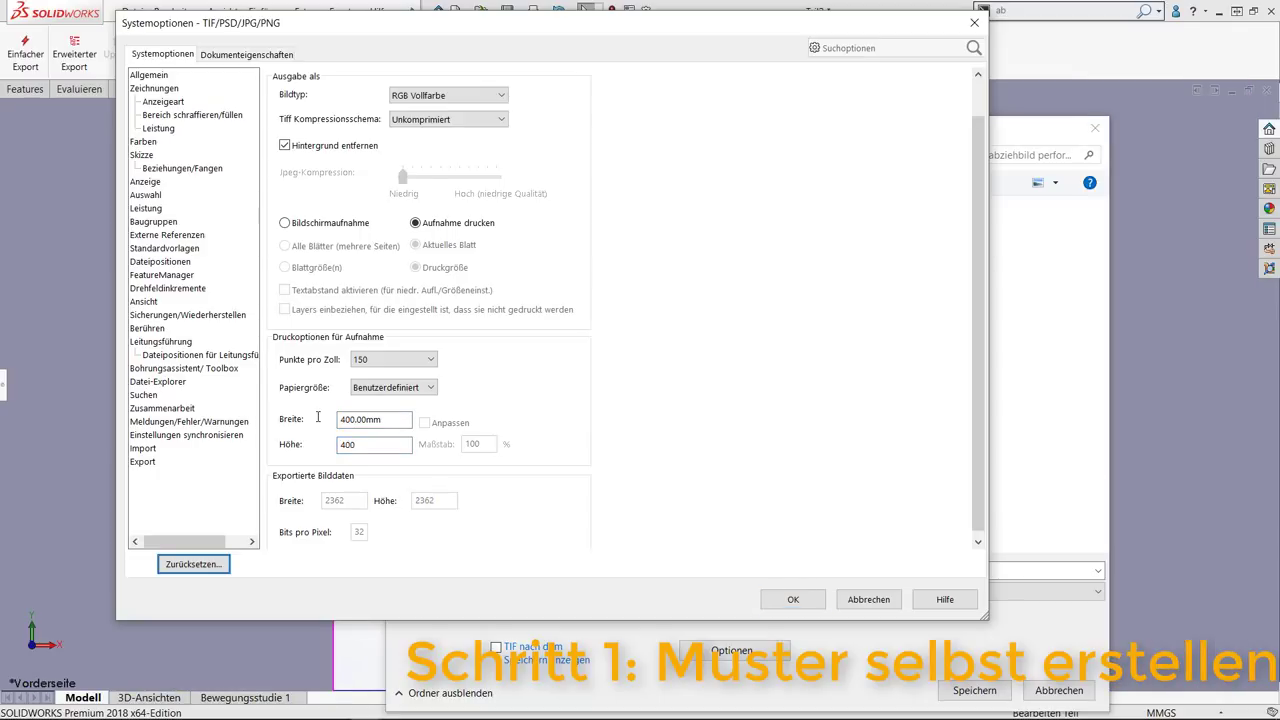
{"action": "left_click", "coordinate": [793, 599]}
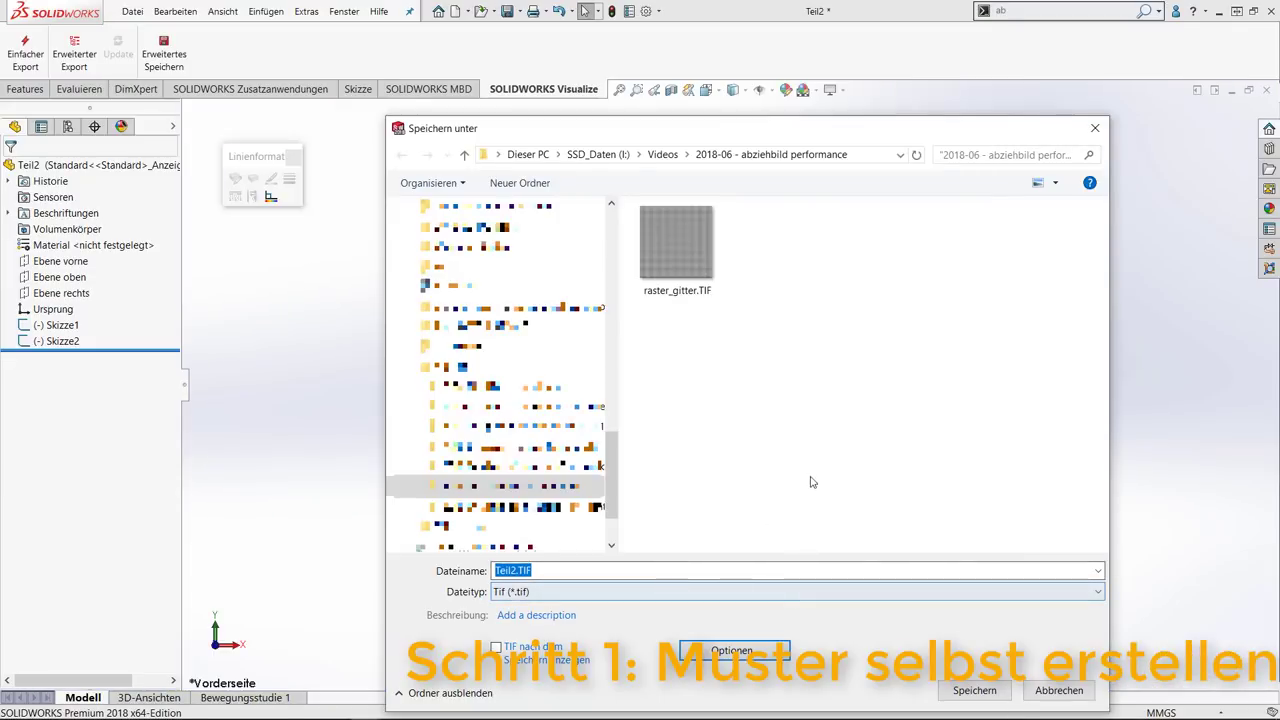
Name the TIF file Gitter_web and save it.
{"action": "left_click", "coordinate": [580, 571]}
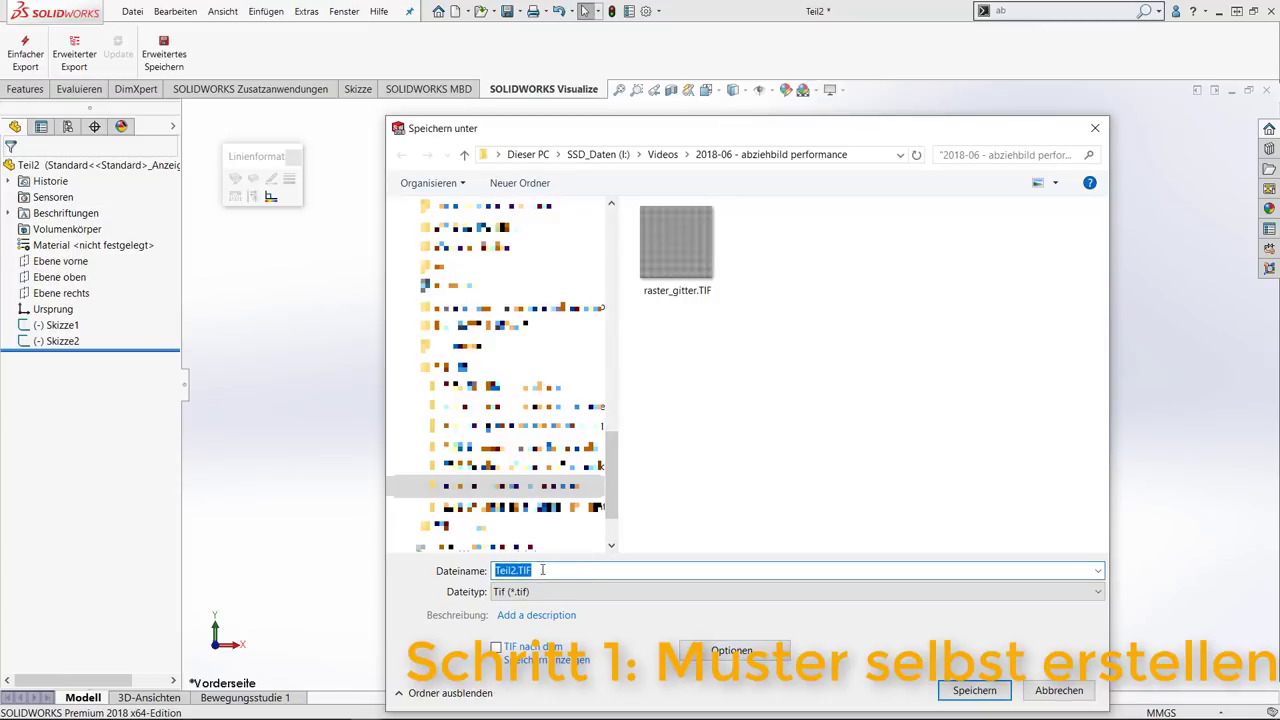
{"action": "left_click", "coordinate": [543, 570]}
{"action": "type", "text": "Gitt"}
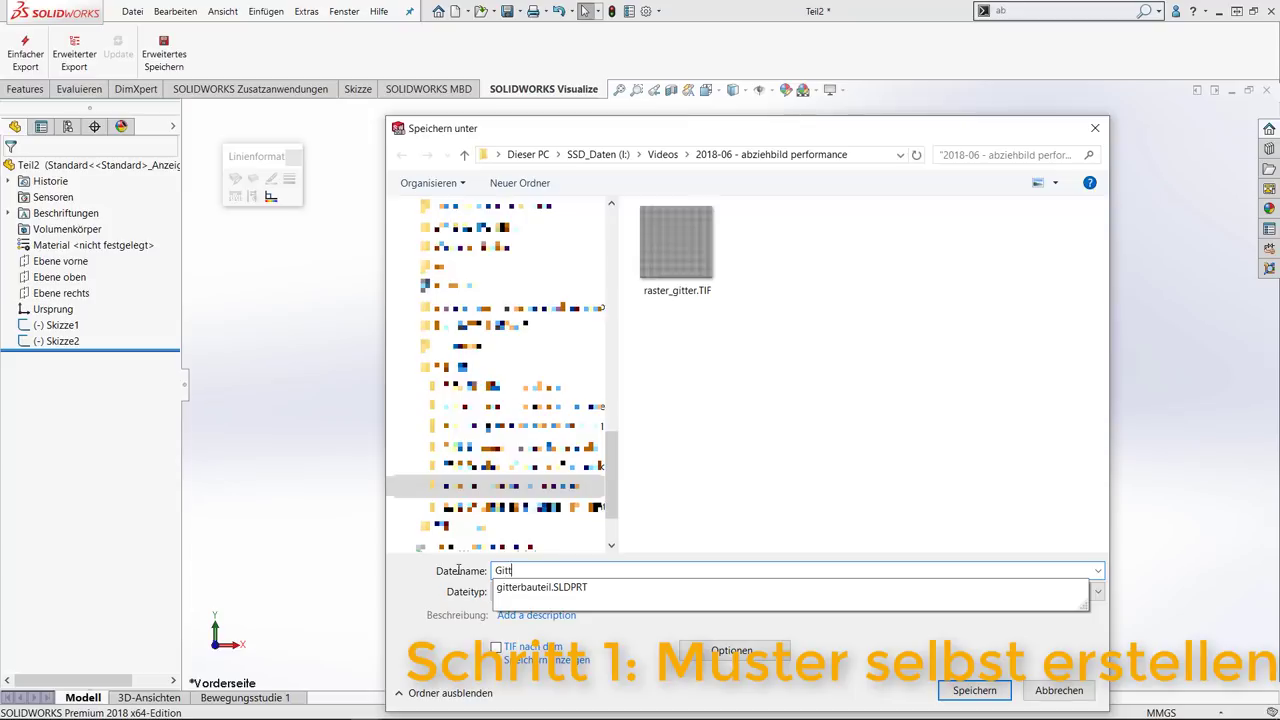
{"action": "type", "text": "er_web"}
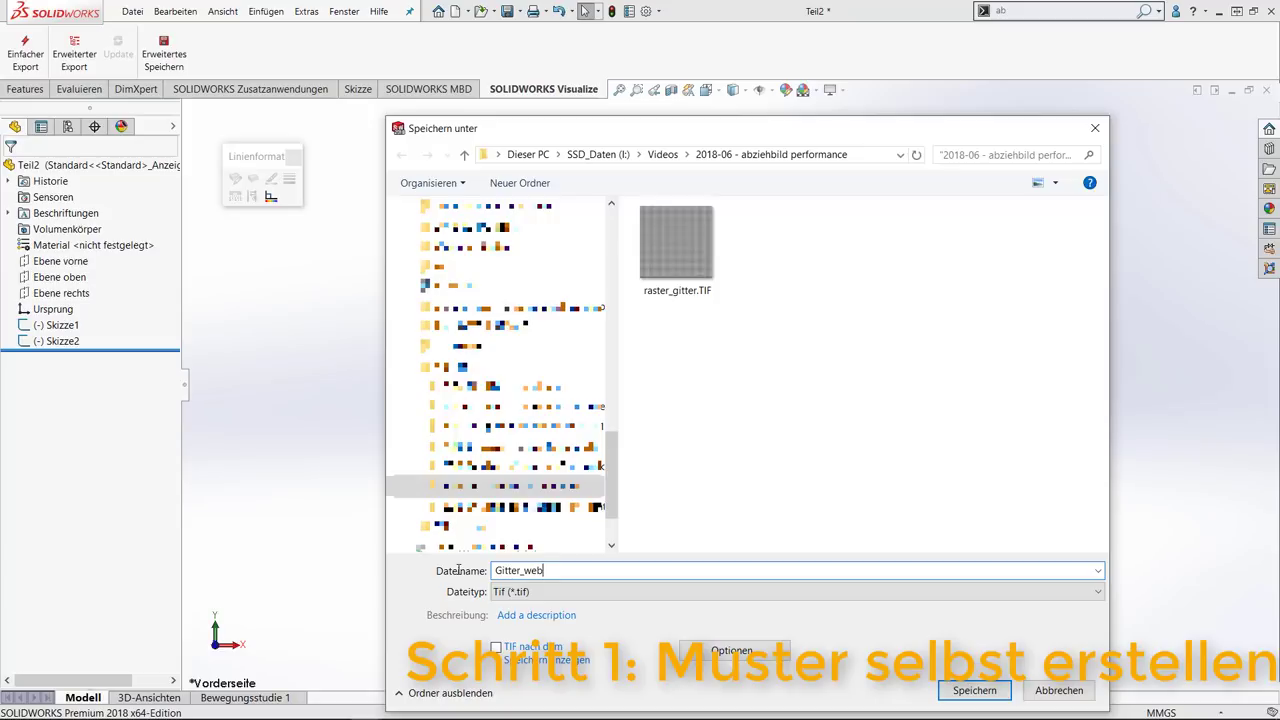
{"action": "key", "text": "Return"}
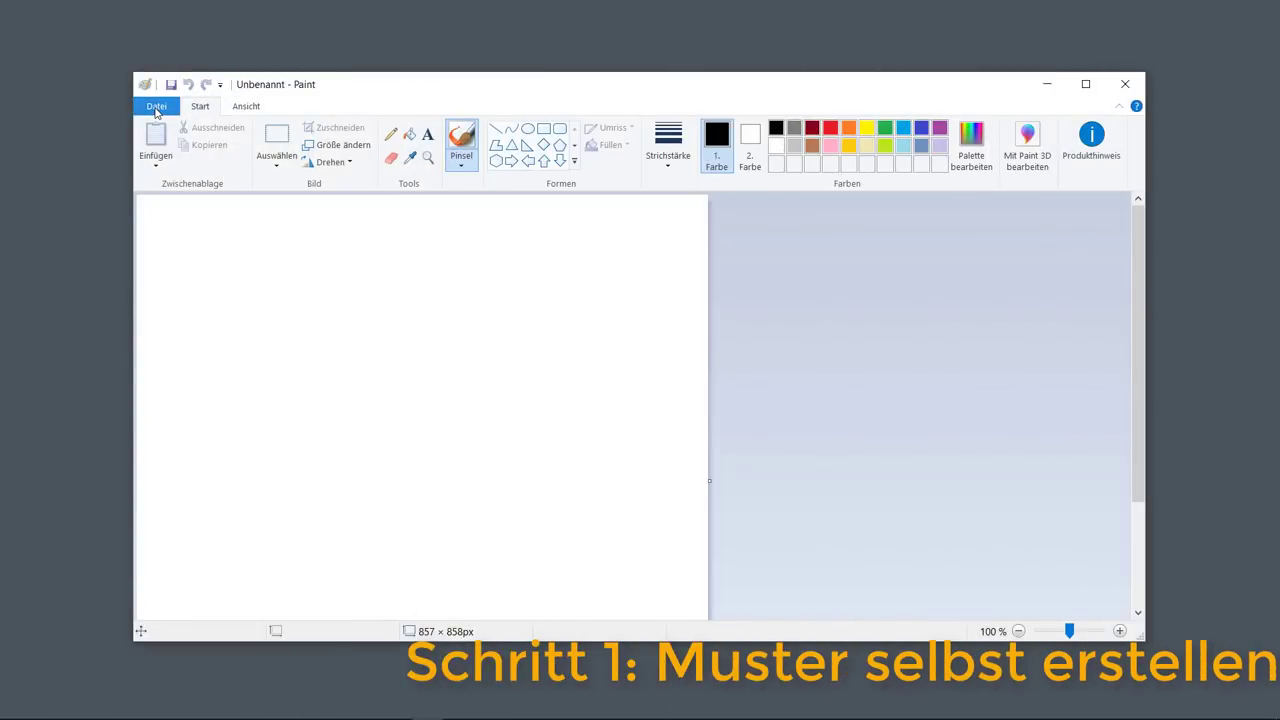
Open Gitter_web.tif in Paint, move the grid to the top-left corner, and crop the canvas to it.
{"action": "left_click", "coordinate": [155, 107]}
{"action": "left_click", "coordinate": [365, 147]}
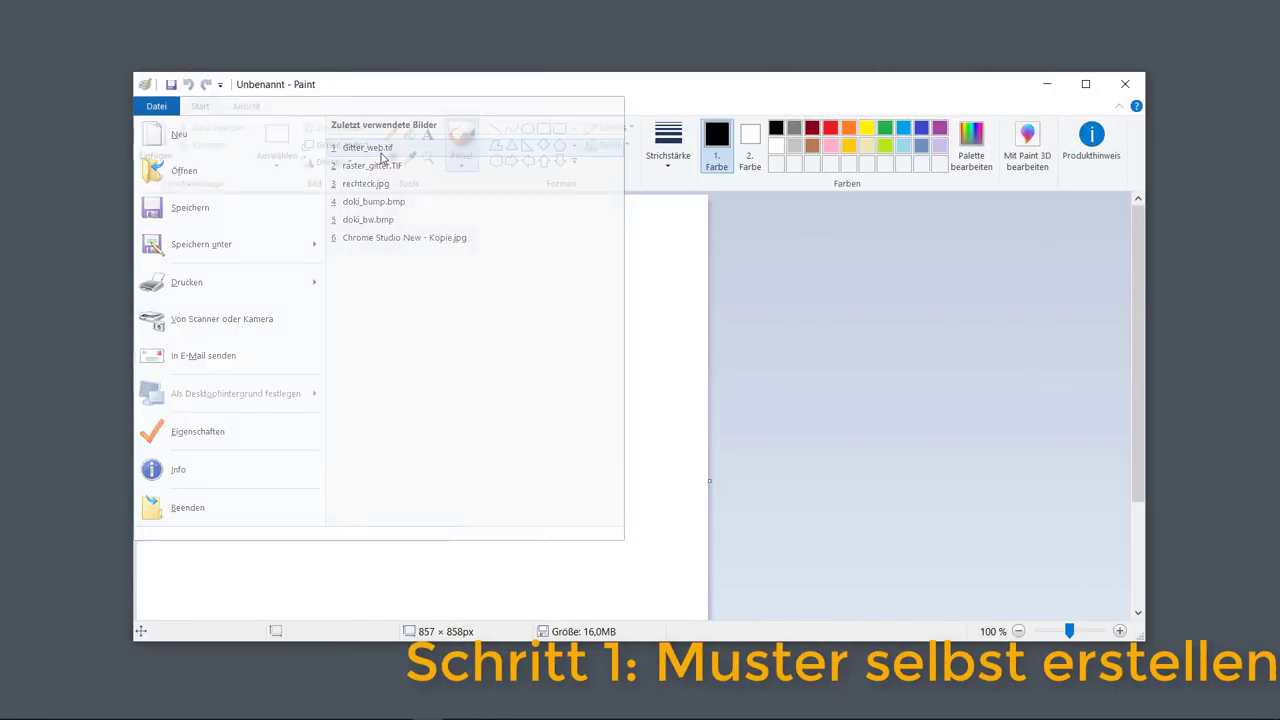
{"action": "key", "text": "ctrl+a"}
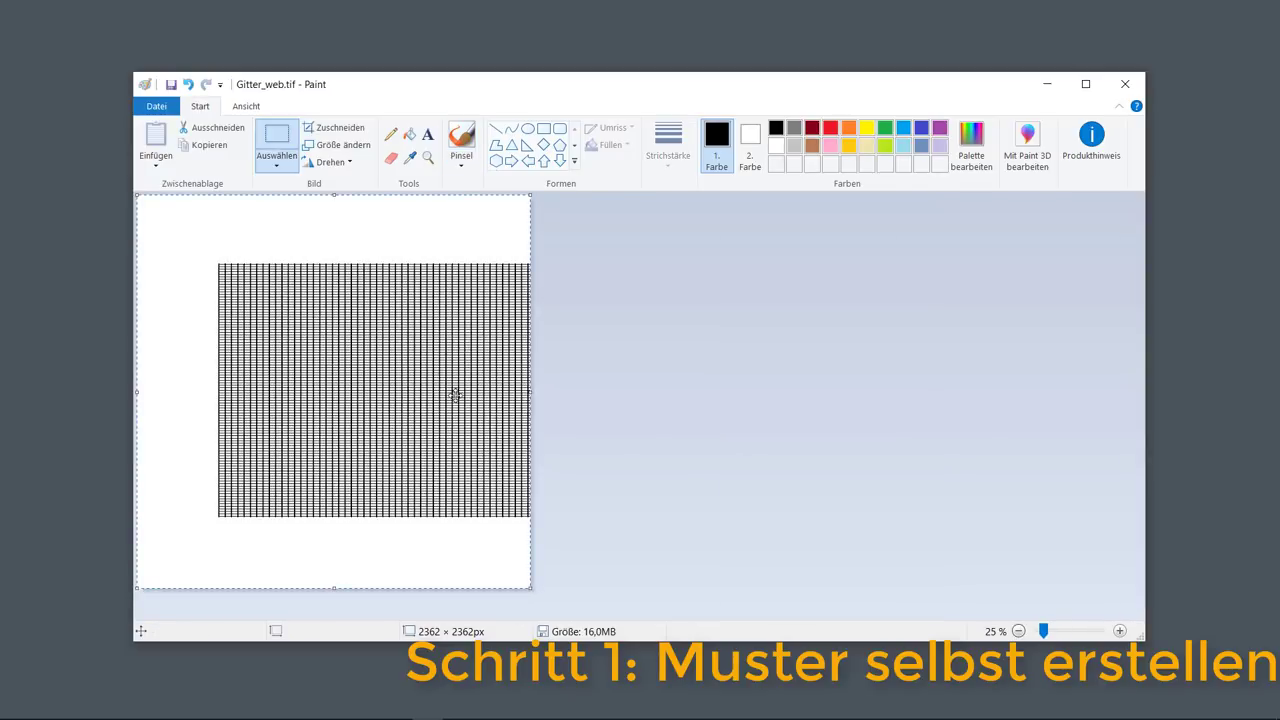
{"action": "left_click_drag", "start_coordinate": [450, 405], "coordinate": [367, 339]}
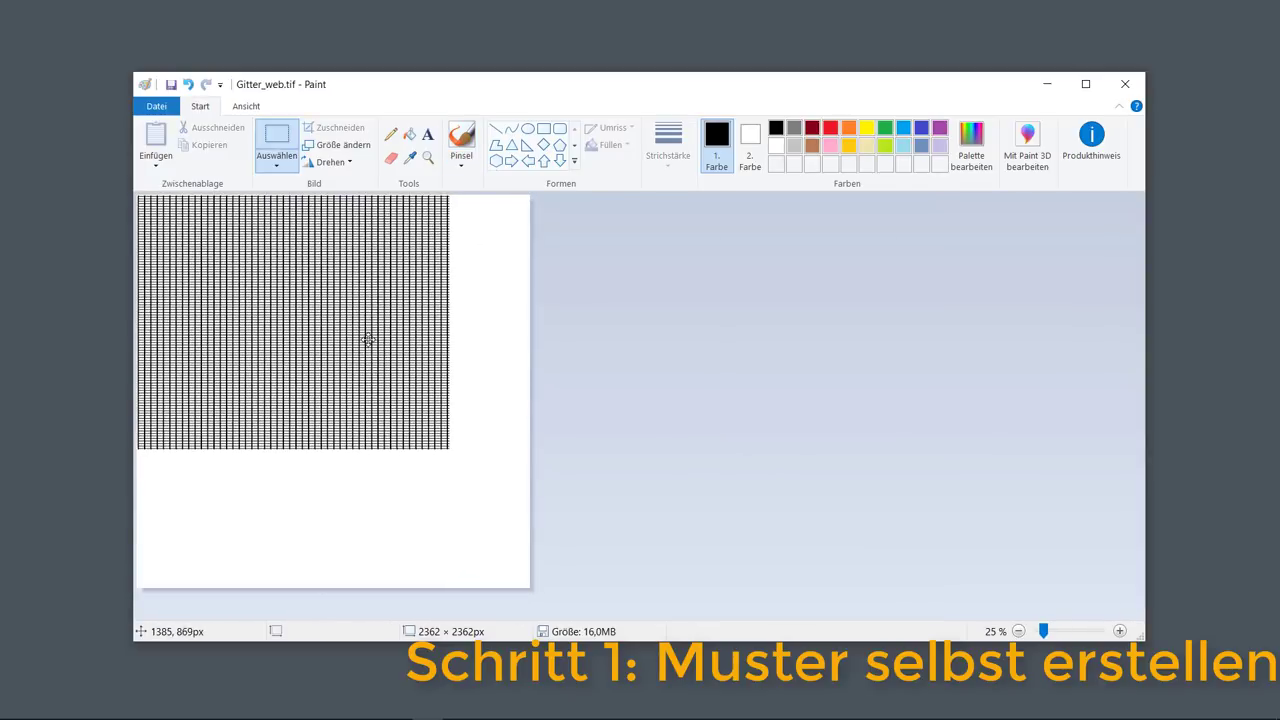
{"action": "left_click", "coordinate": [506, 446]}
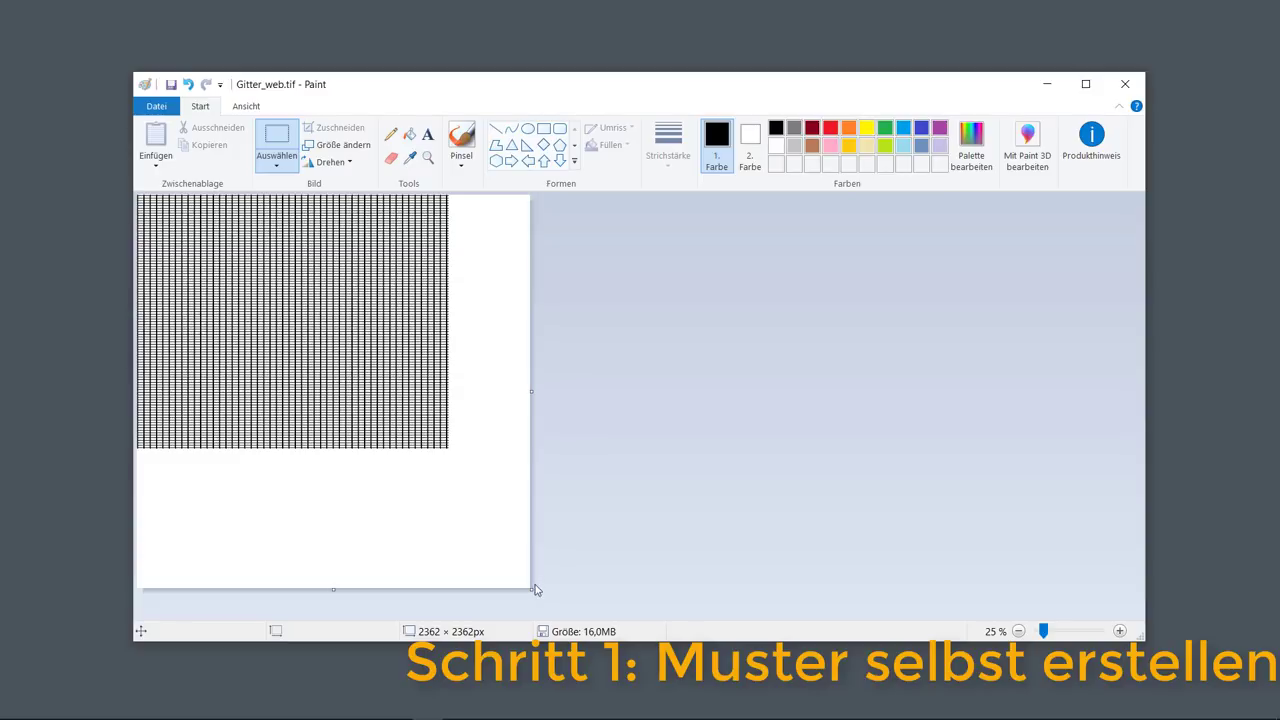
{"action": "left_click_drag", "start_coordinate": [497, 540], "coordinate": [451, 450]}
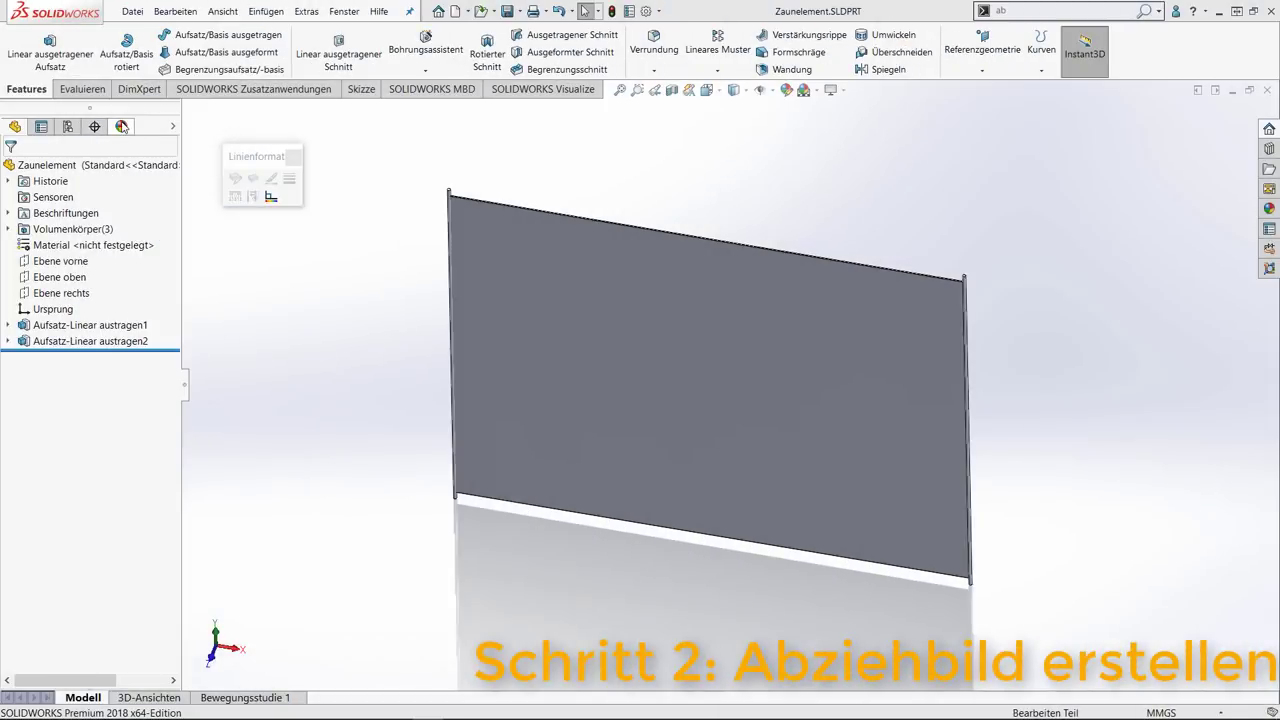
Add a new decal using Gitter_web.tif from the project folder as its image.
{"action": "left_click", "coordinate": [122, 127]}
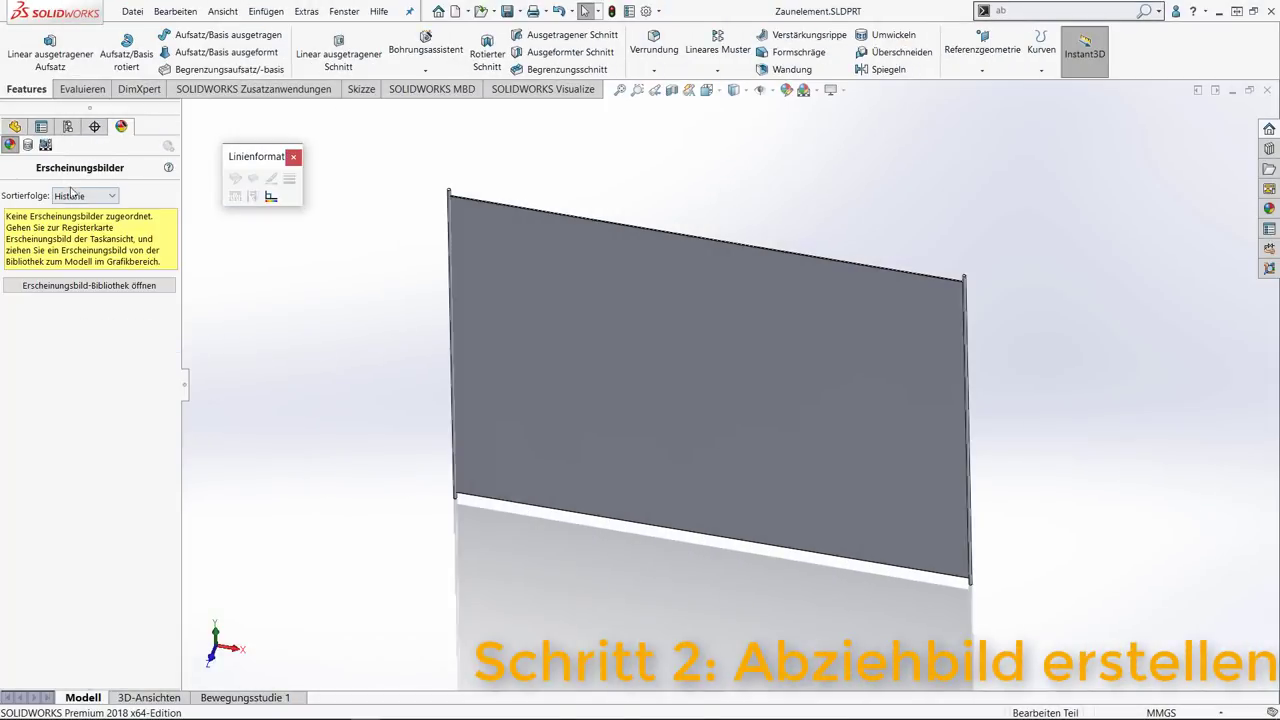
{"action": "left_click", "coordinate": [28, 144]}
{"action": "right_click", "coordinate": [65, 330]}
{"action": "left_click", "coordinate": [86, 340]}
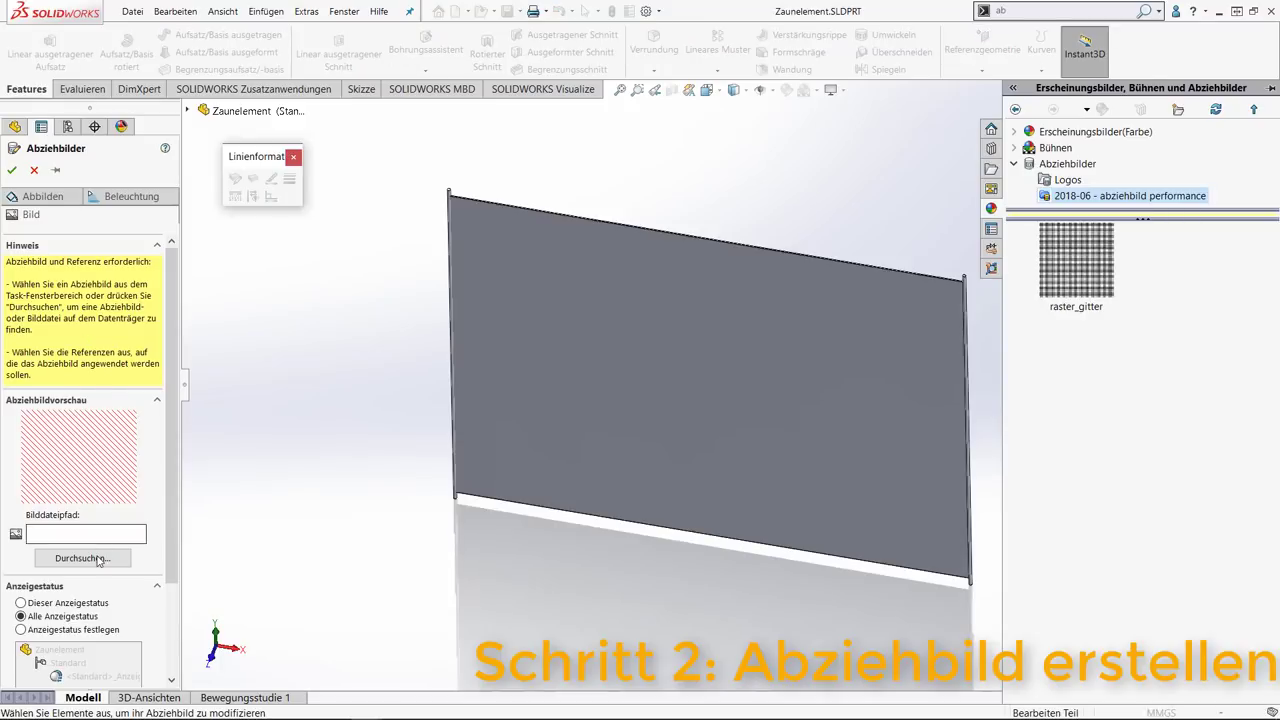
{"action": "left_click", "coordinate": [99, 560]}
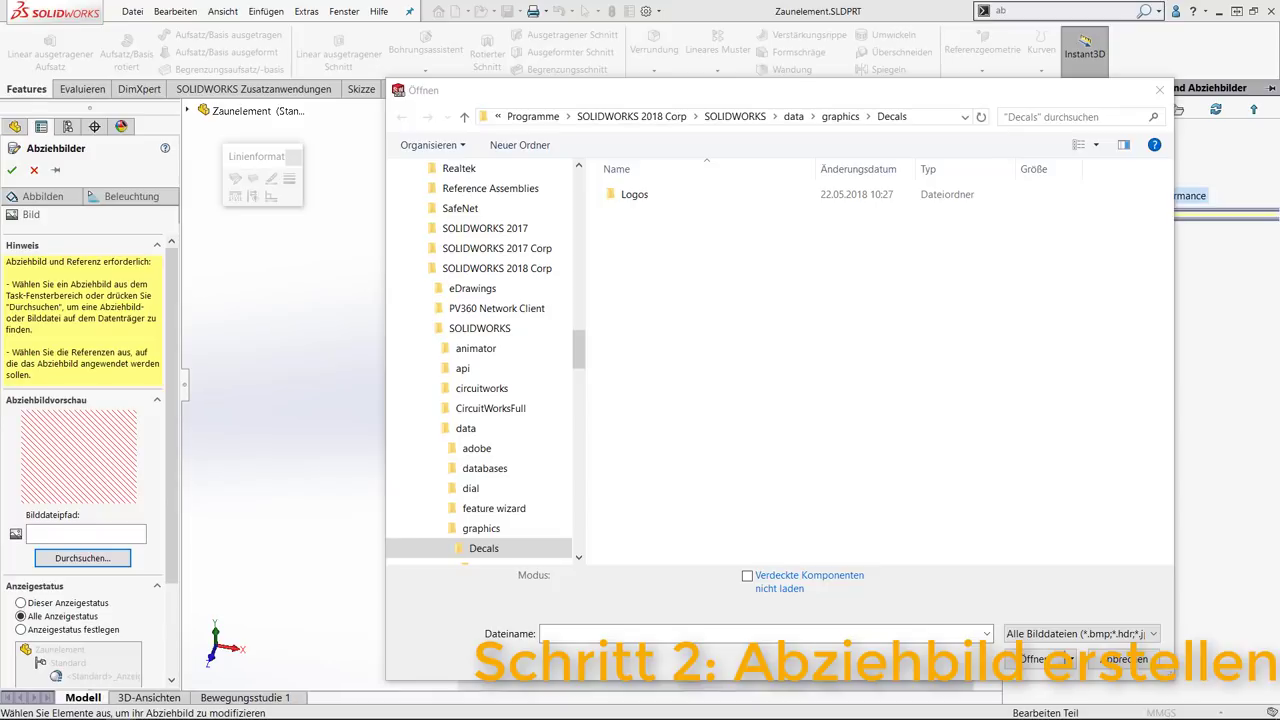
{"action": "left_click", "coordinate": [917, 121]}
{"action": "type", "text": "I:\\Videos\\2018-06 - abziehbild performance"}
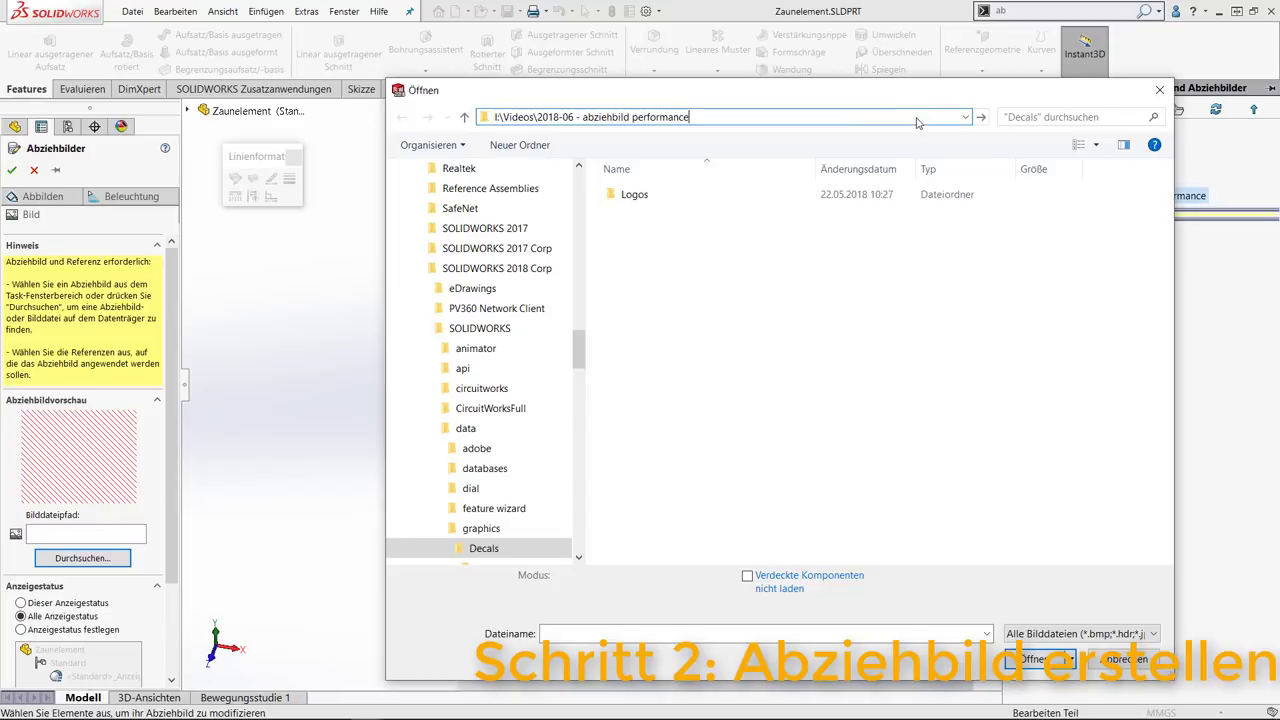
{"action": "key", "text": "Return"}
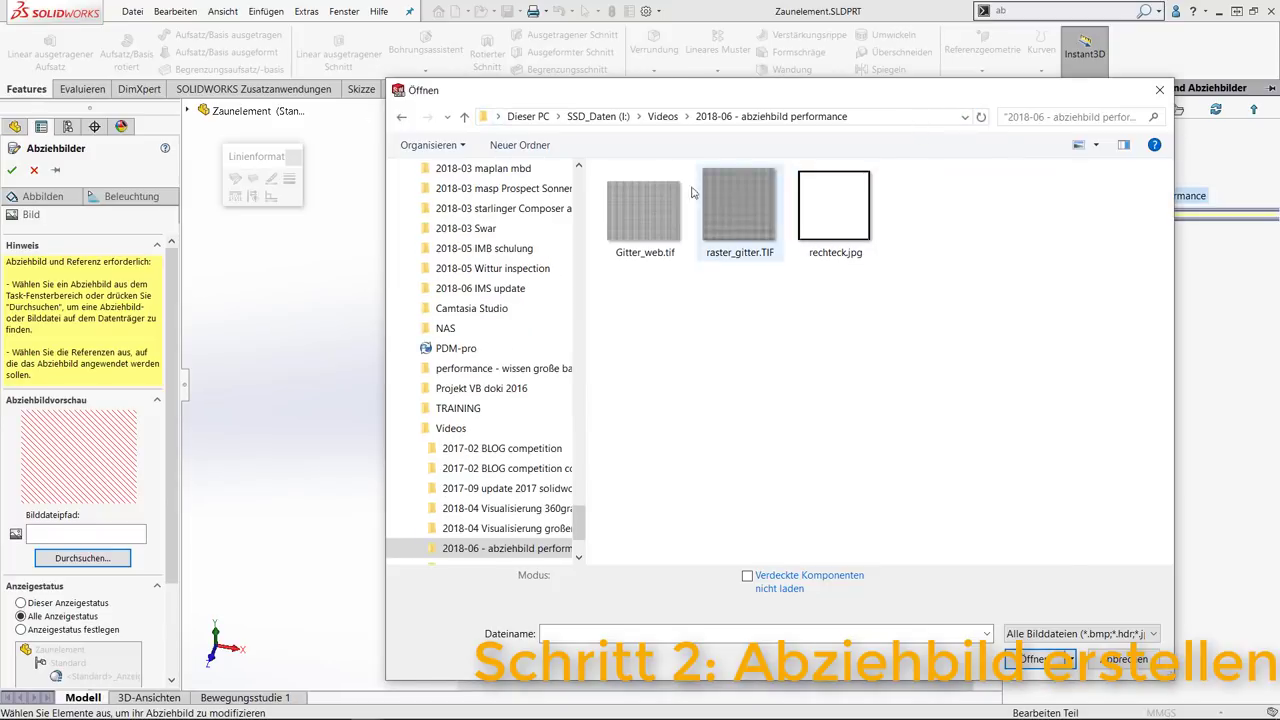
{"action": "left_click", "coordinate": [641, 231]}
{"action": "left_click", "coordinate": [1034, 636]}
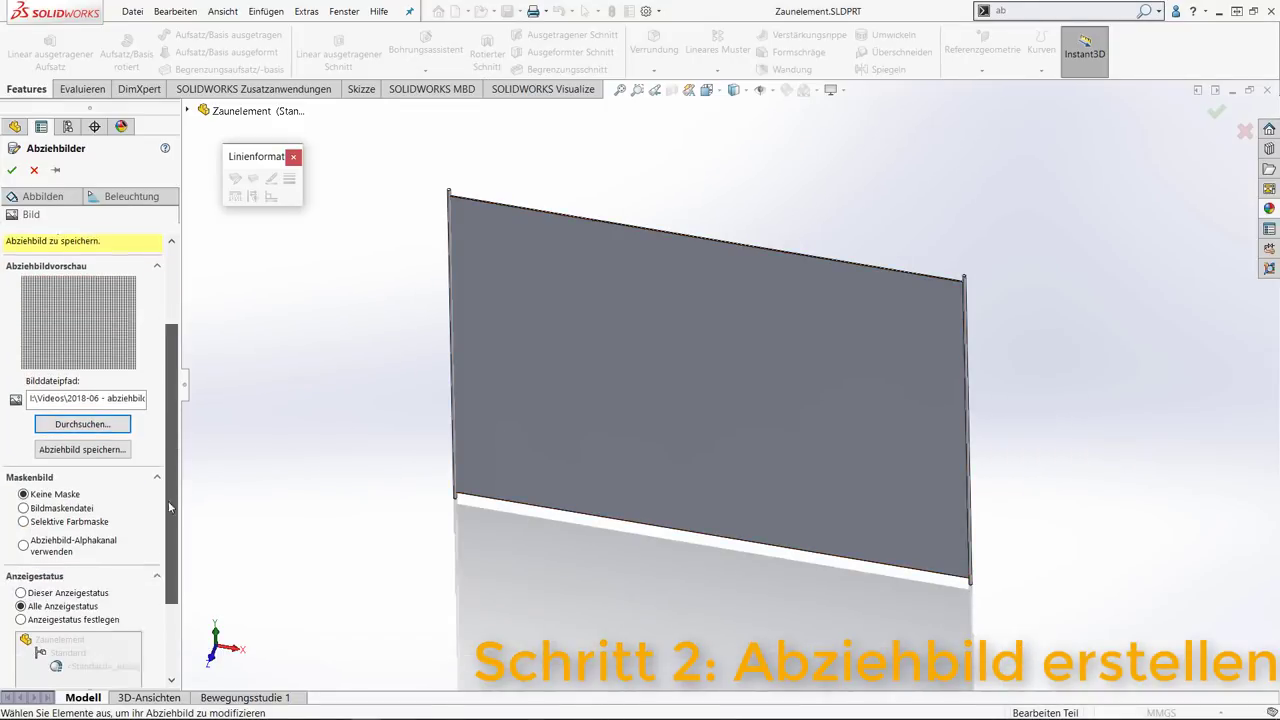
Set Gitter_web.tif as the decal's image mask file and invert the mask.
{"action": "scroll", "coordinate": [168, 501], "scroll_direction": "down", "scroll_amount": 3}
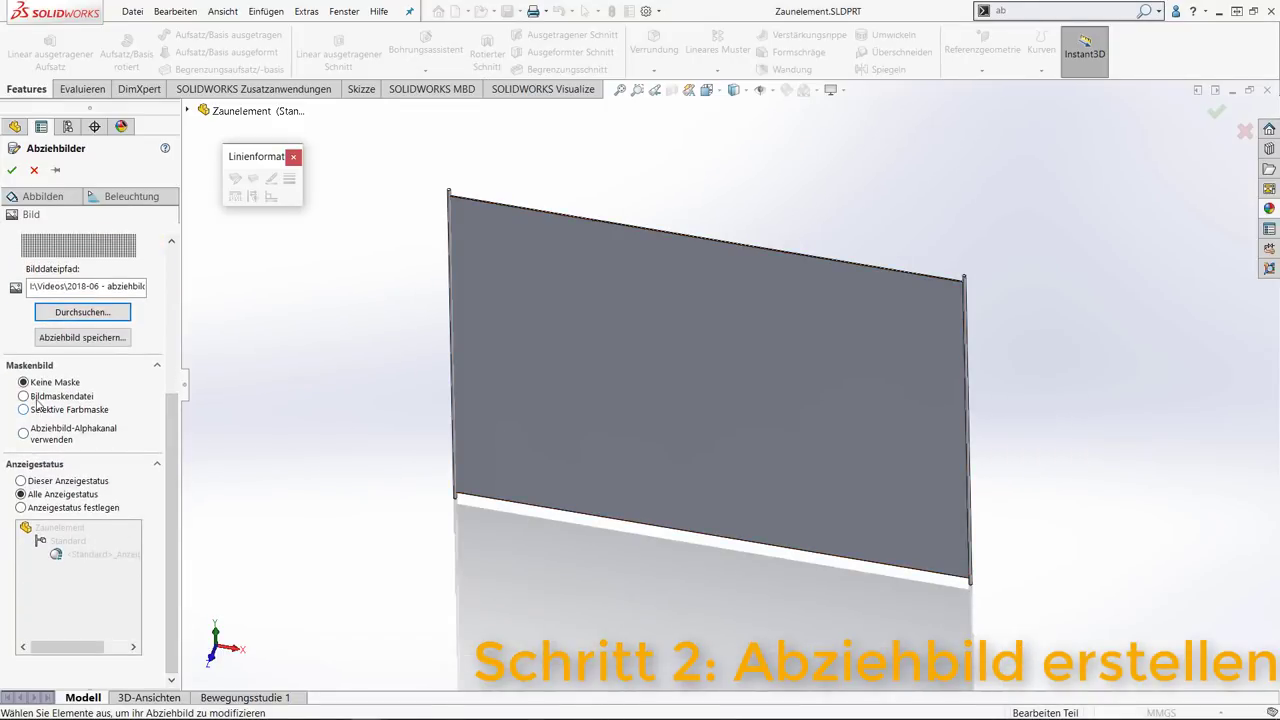
{"action": "left_click", "coordinate": [38, 397]}
{"action": "left_click", "coordinate": [70, 618]}
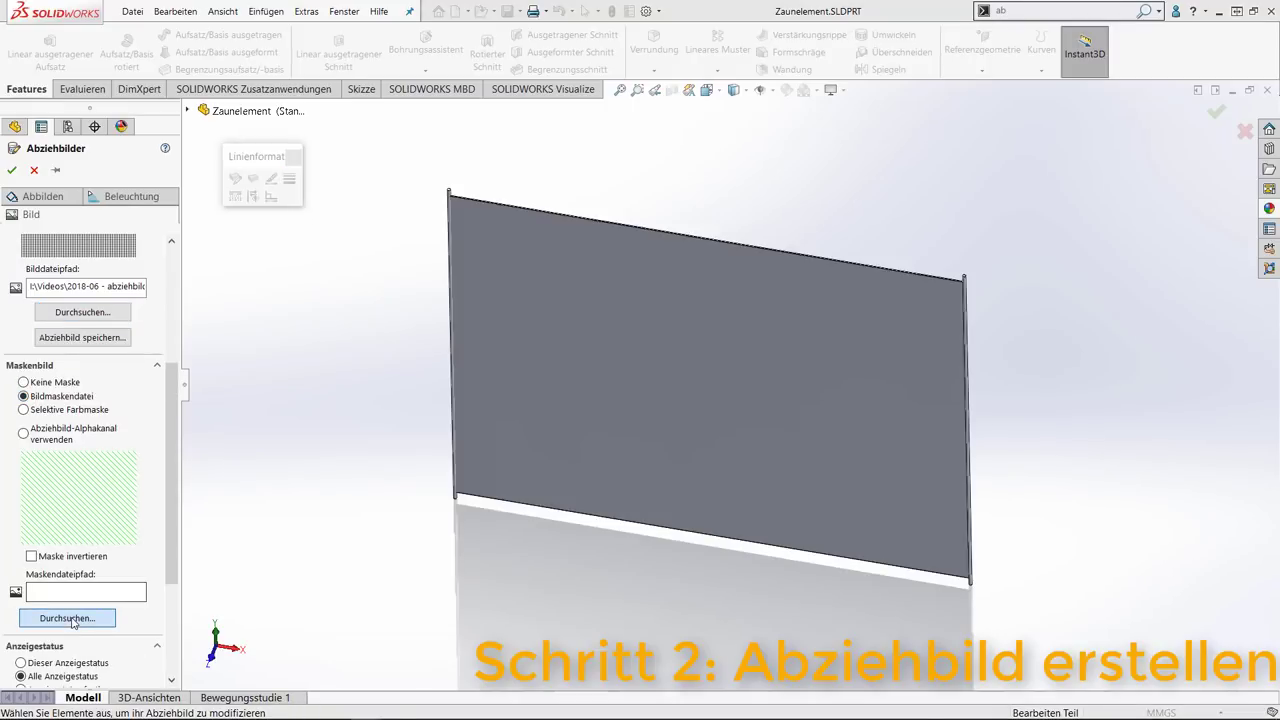
{"action": "left_click", "coordinate": [928, 120]}
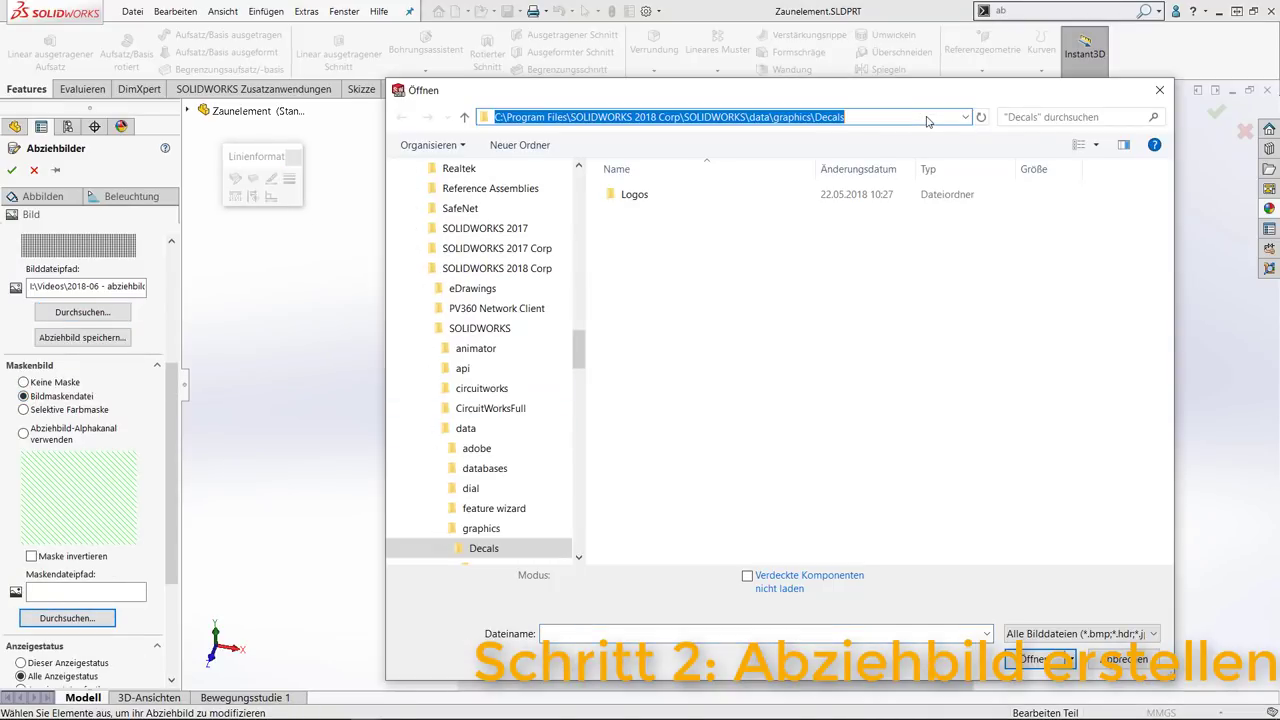
{"action": "type", "text": "I:\\Videos\\2018-06 - abziehbild performance"}
{"action": "key", "text": "Return"}
{"action": "double_click", "coordinate": [645, 210]}
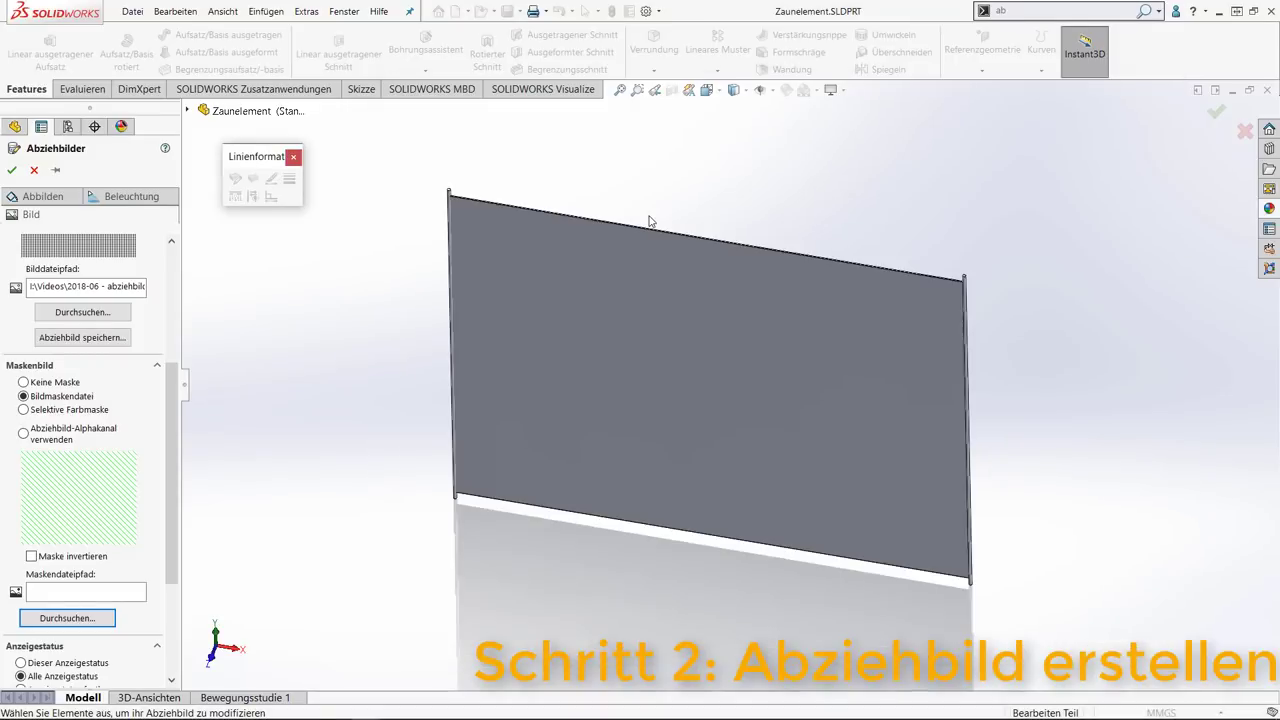
{"action": "left_click", "coordinate": [44, 565]}
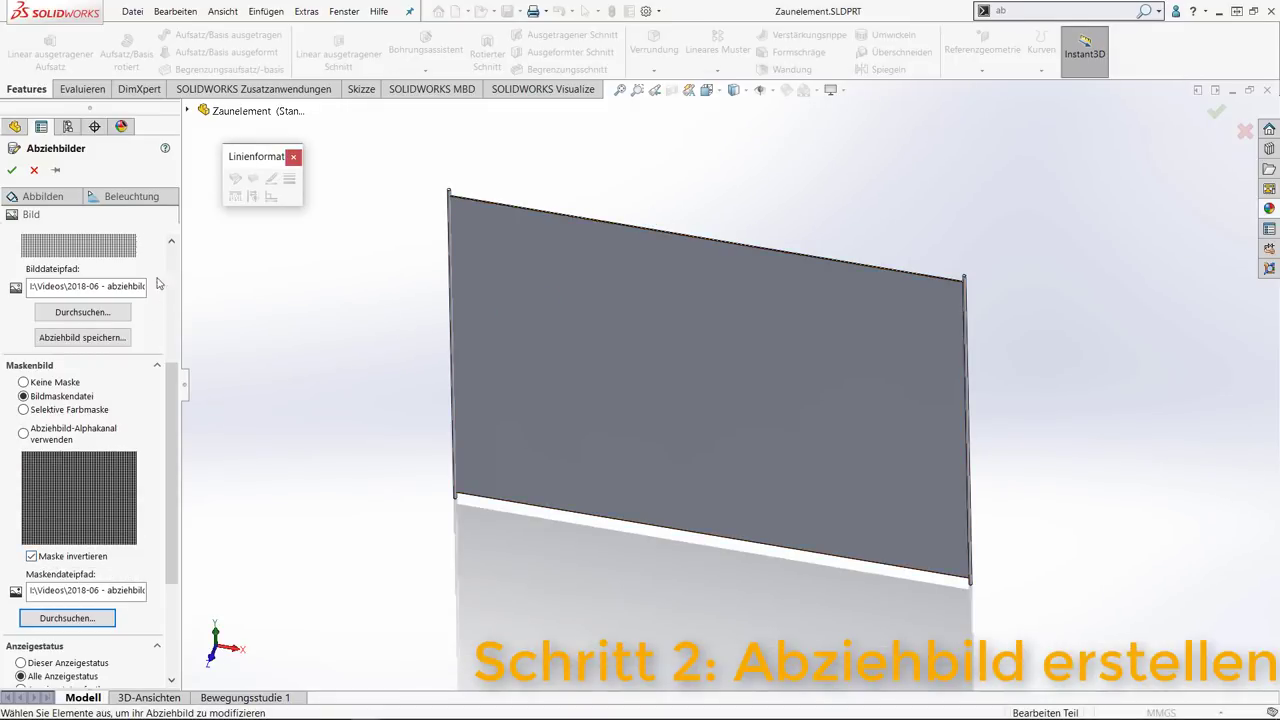
{"action": "left_click", "coordinate": [43, 196]}
Map the decal onto both plate faces, rotated 90° and stretched to about 2432 × 1991 mm.
{"action": "left_click", "coordinate": [872, 385]}
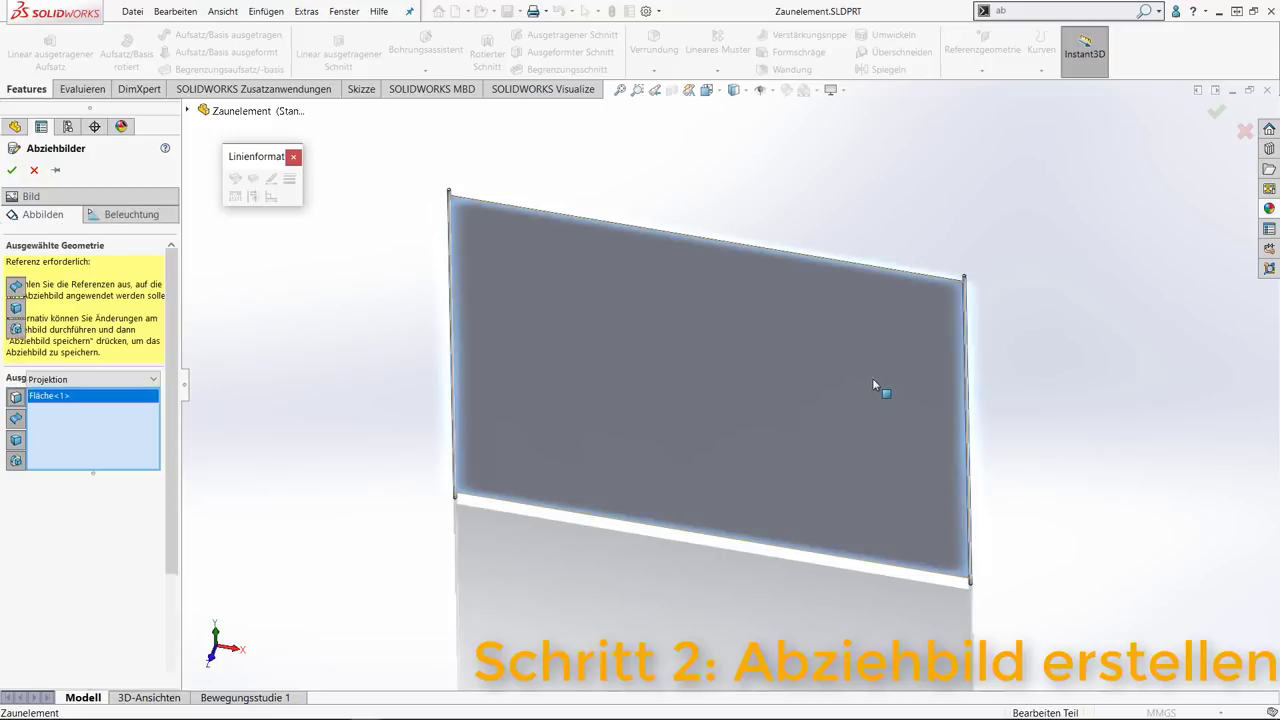
{"action": "mouse_move", "coordinate": [917, 323]}
{"action": "middle_mouse_down"}
{"action": "mouse_move", "coordinate": [770, 315]}
{"action": "mouse_move", "coordinate": [705, 385]}
{"action": "middle_mouse_up"}
{"action": "left_click", "coordinate": [518, 371]}
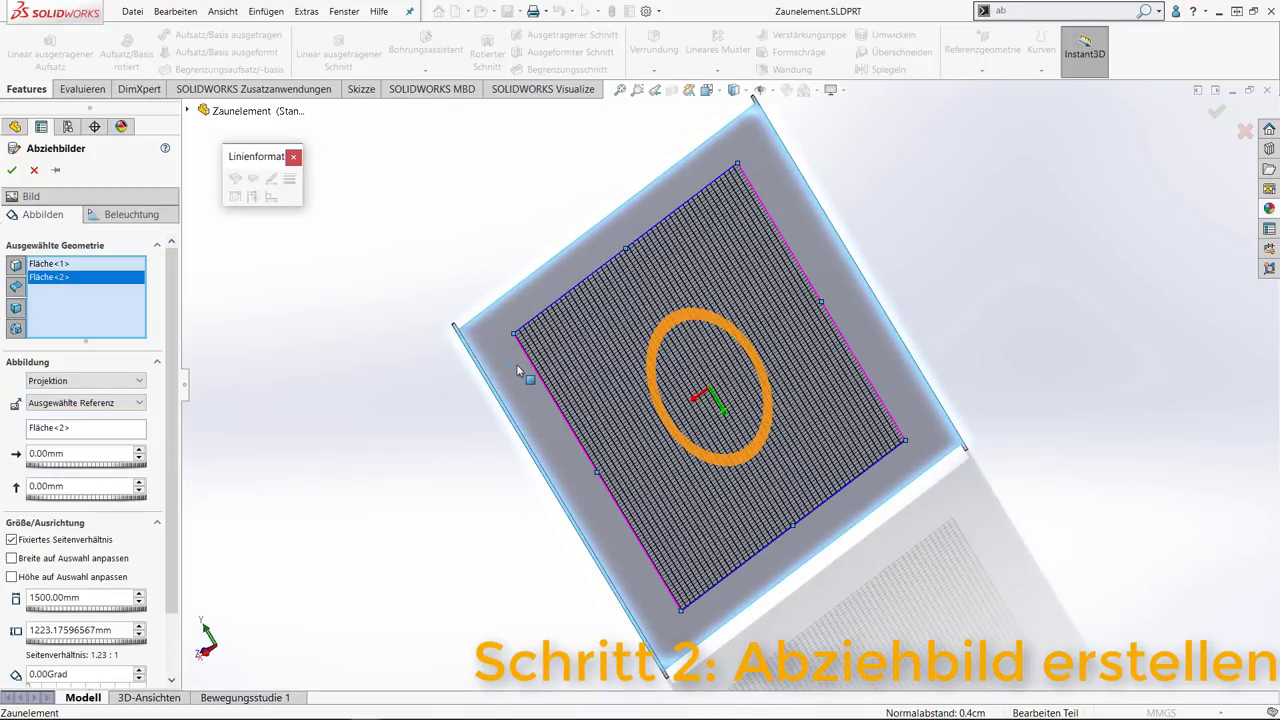
{"action": "middle_click_drag", "start_coordinate": [566, 356], "coordinate": [625, 302]}
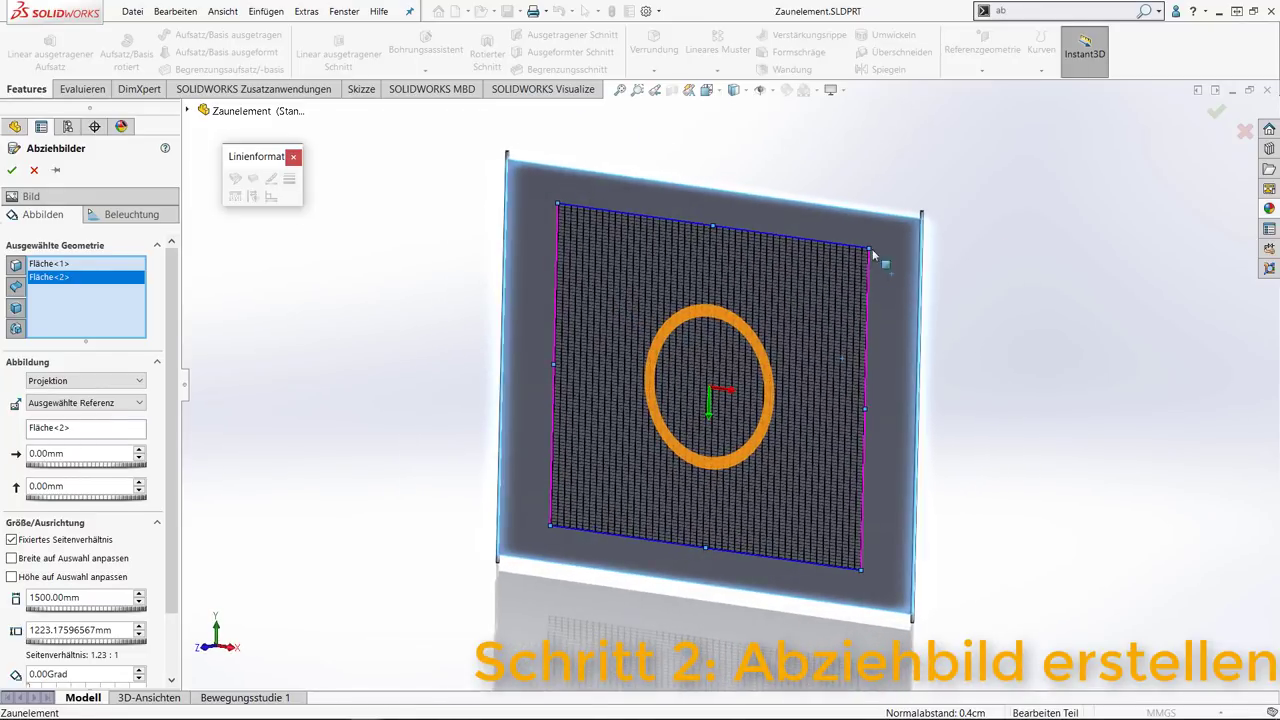
{"action": "left_click_drag", "start_coordinate": [873, 256], "coordinate": [894, 237]}
{"action": "mouse_move", "coordinate": [766, 294]}
{"action": "left_mouse_down"}
{"action": "mouse_move", "coordinate": [800, 400]}
{"action": "mouse_move", "coordinate": [838, 428]}
{"action": "mouse_move", "coordinate": [895, 438]}
{"action": "left_mouse_up"}
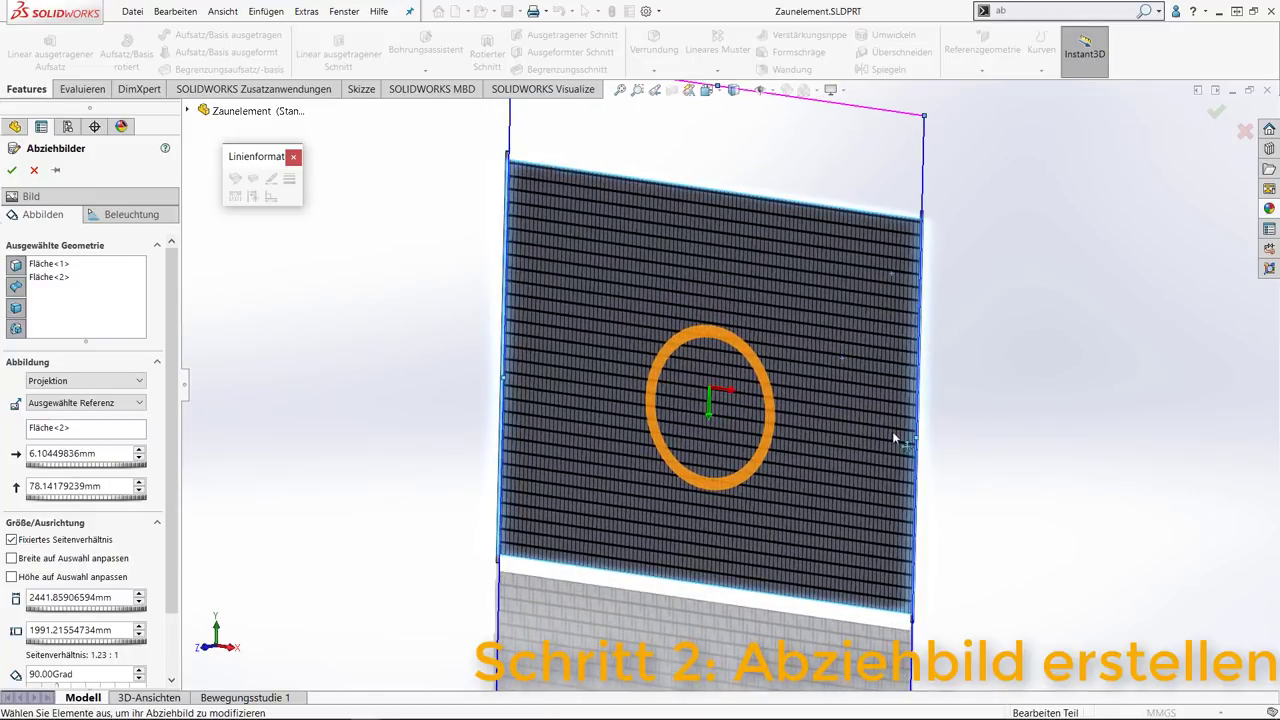
{"action": "left_click", "coordinate": [70, 540]}
{"action": "left_click_drag", "start_coordinate": [657, 443], "coordinate": [648, 563]}
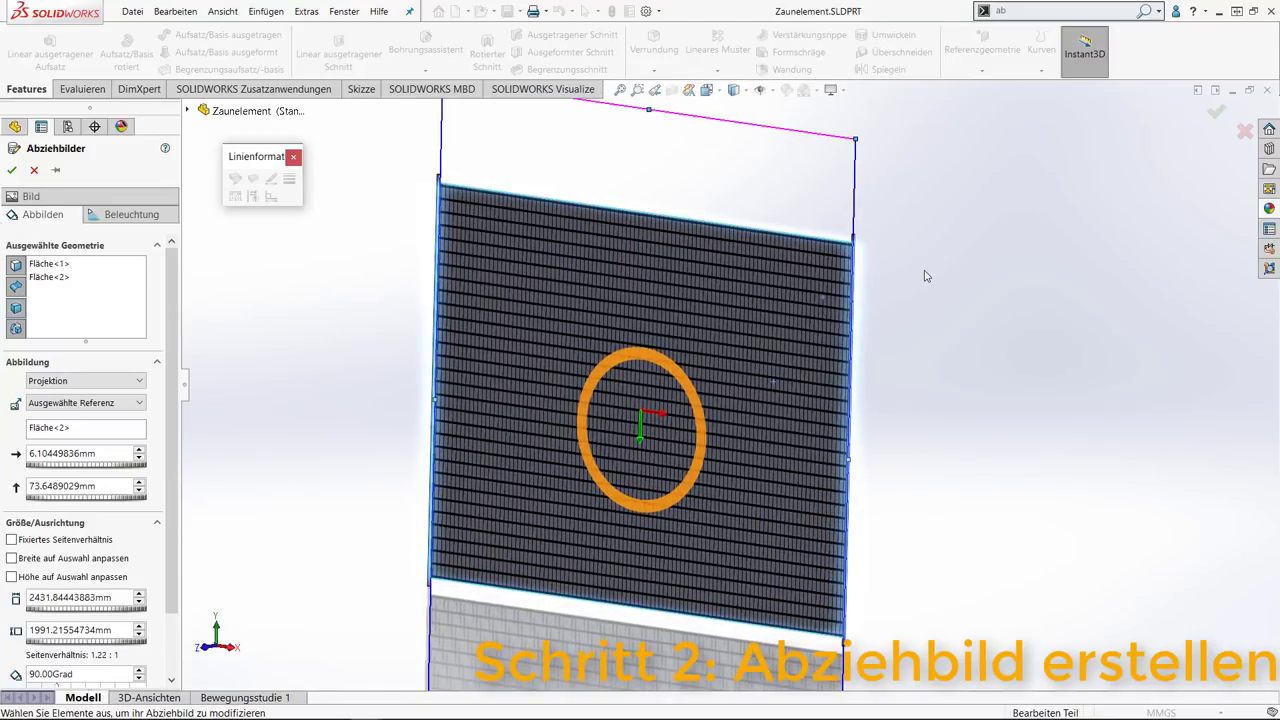
{"action": "left_click", "coordinate": [12, 171]}
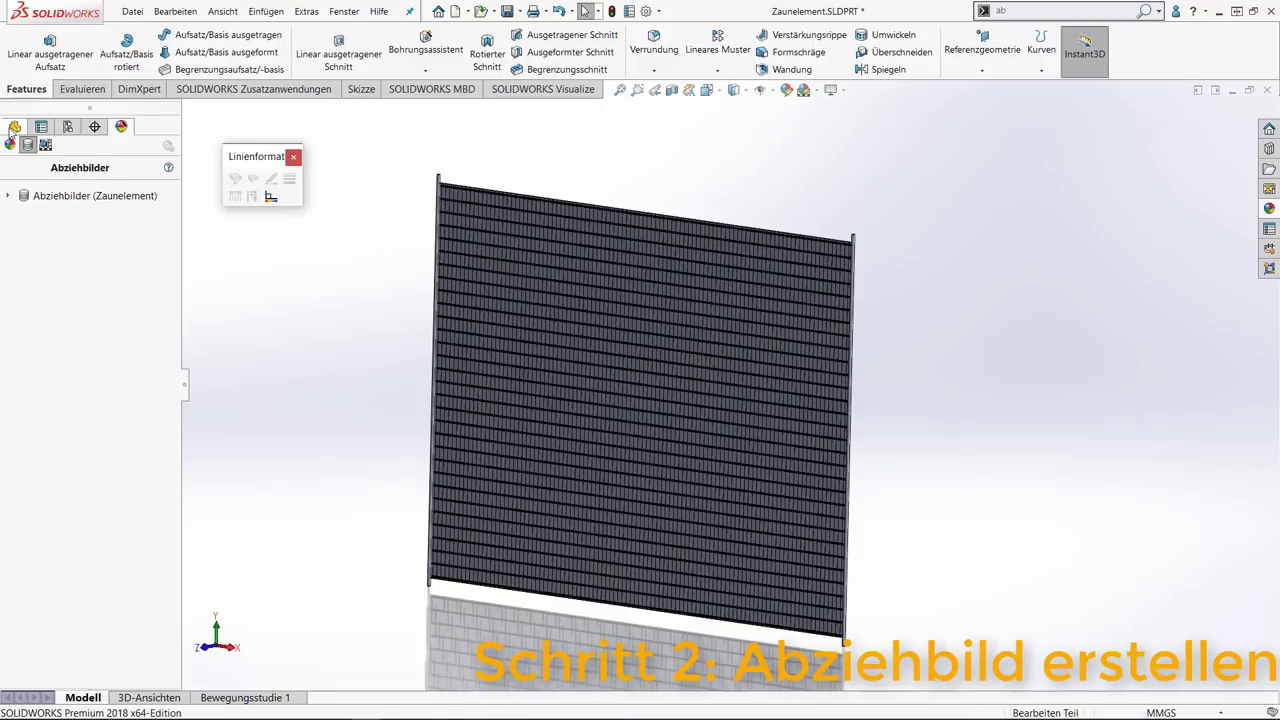
Set the plate body's appearance transparency to 1.00 under the advanced illumination settings.
{"action": "left_click", "coordinate": [14, 127]}
{"action": "left_click", "coordinate": [9, 229]}
{"action": "left_click", "coordinate": [80, 246]}
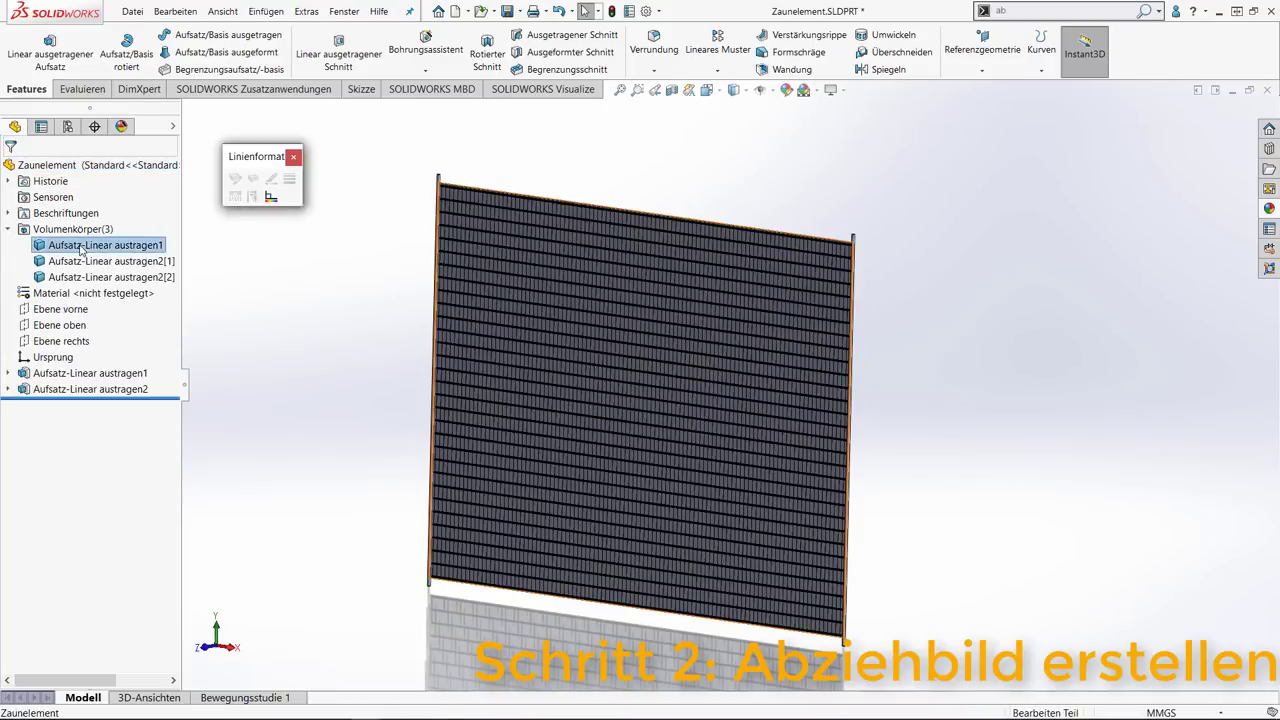
{"action": "right_click", "coordinate": [80, 248]}
{"action": "left_click", "coordinate": [169, 232]}
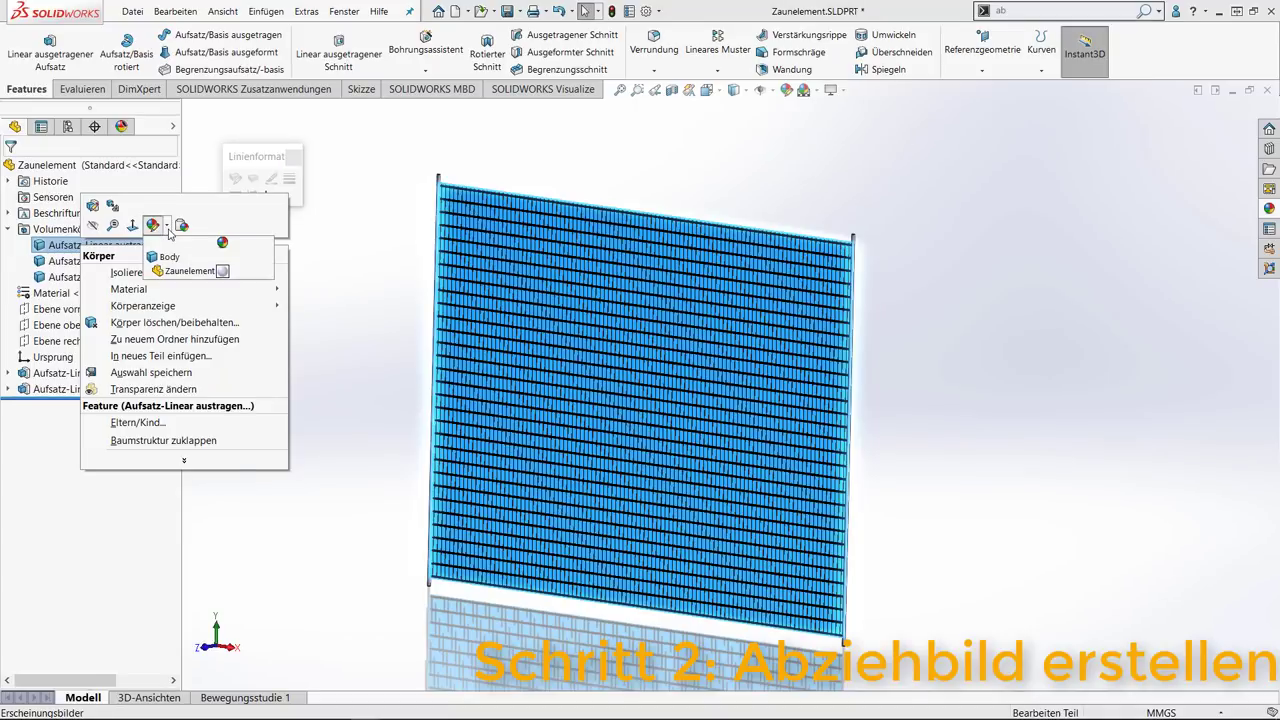
{"action": "left_click", "coordinate": [171, 260]}
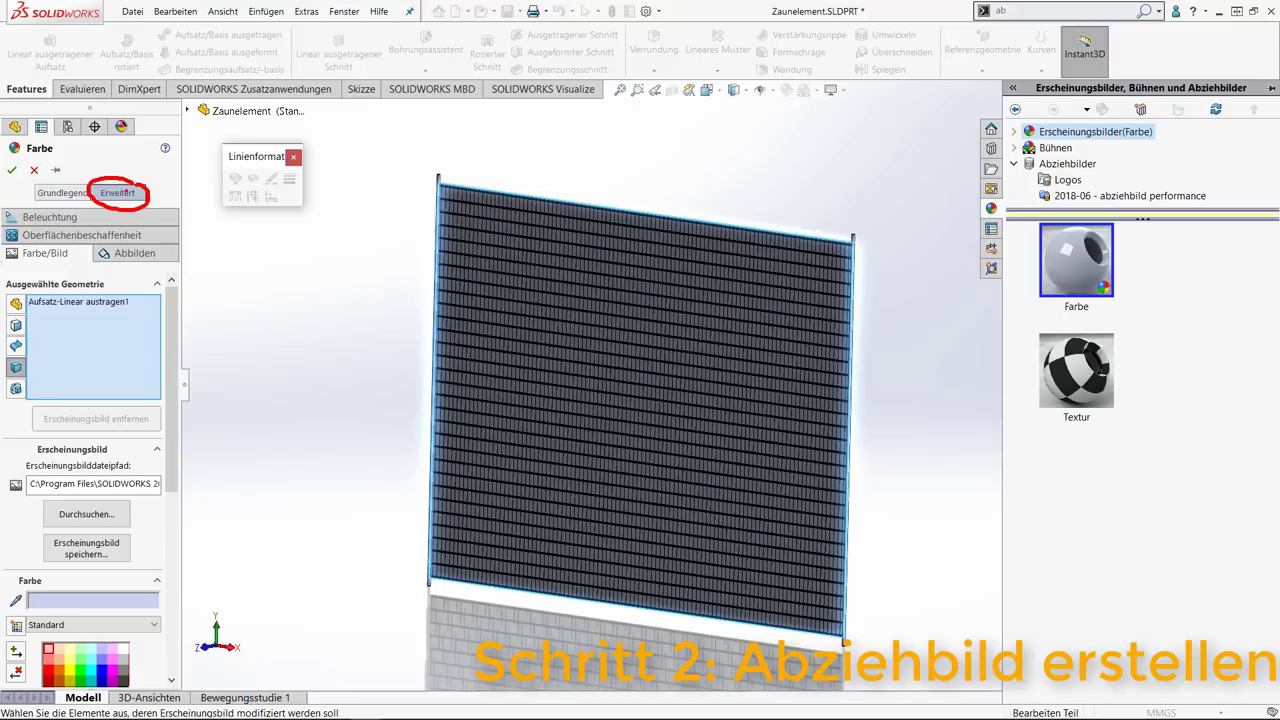
{"action": "left_click", "coordinate": [117, 192]}
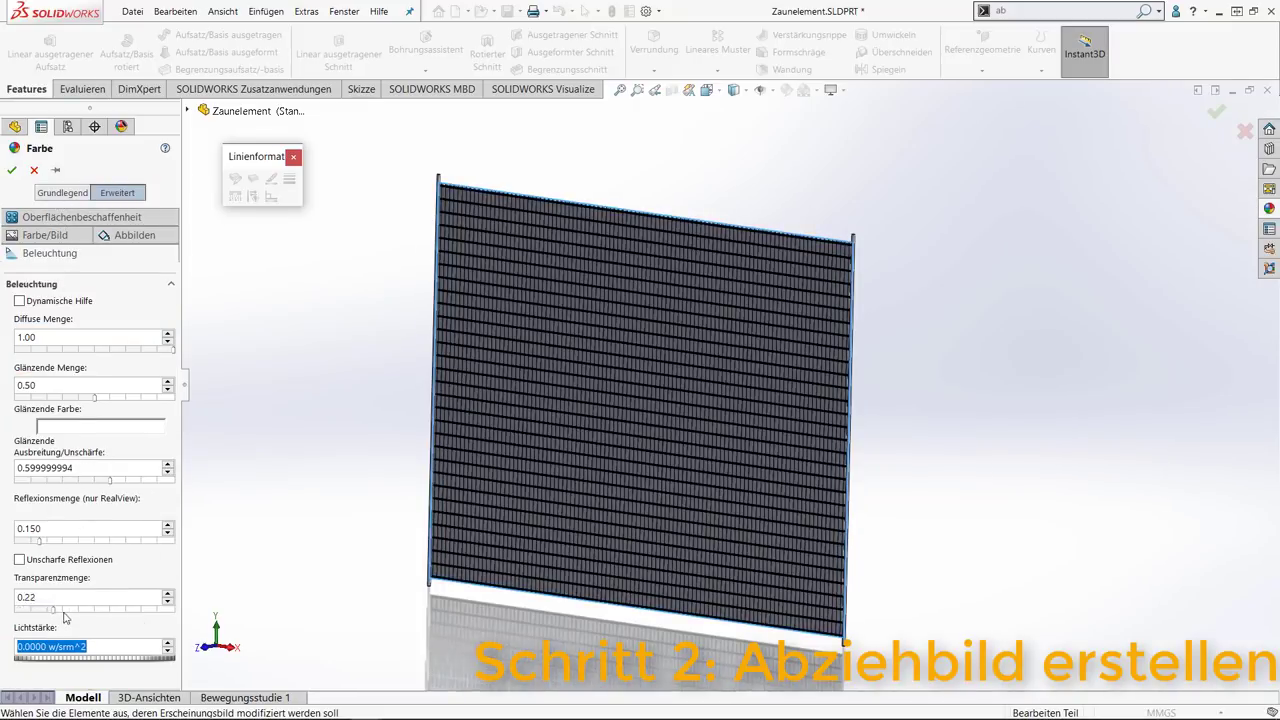
{"action": "left_click_drag", "start_coordinate": [54, 609], "coordinate": [165, 609]}
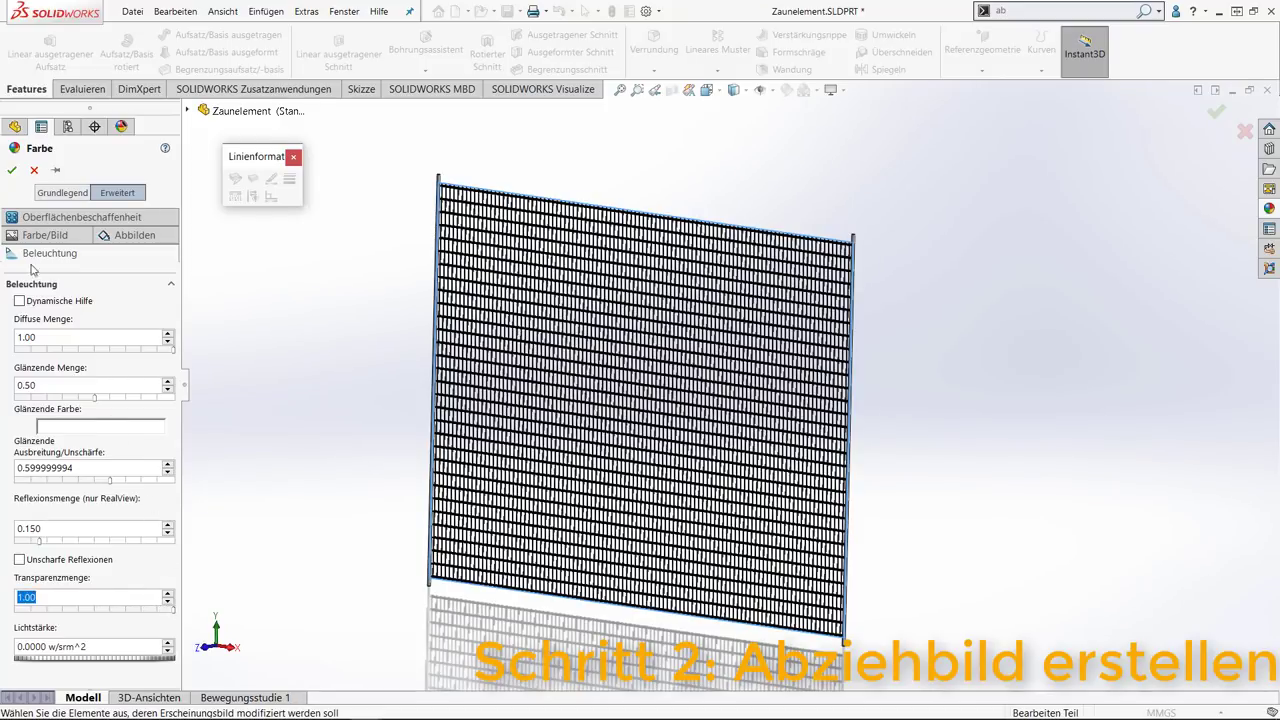
{"action": "left_click", "coordinate": [12, 171]}
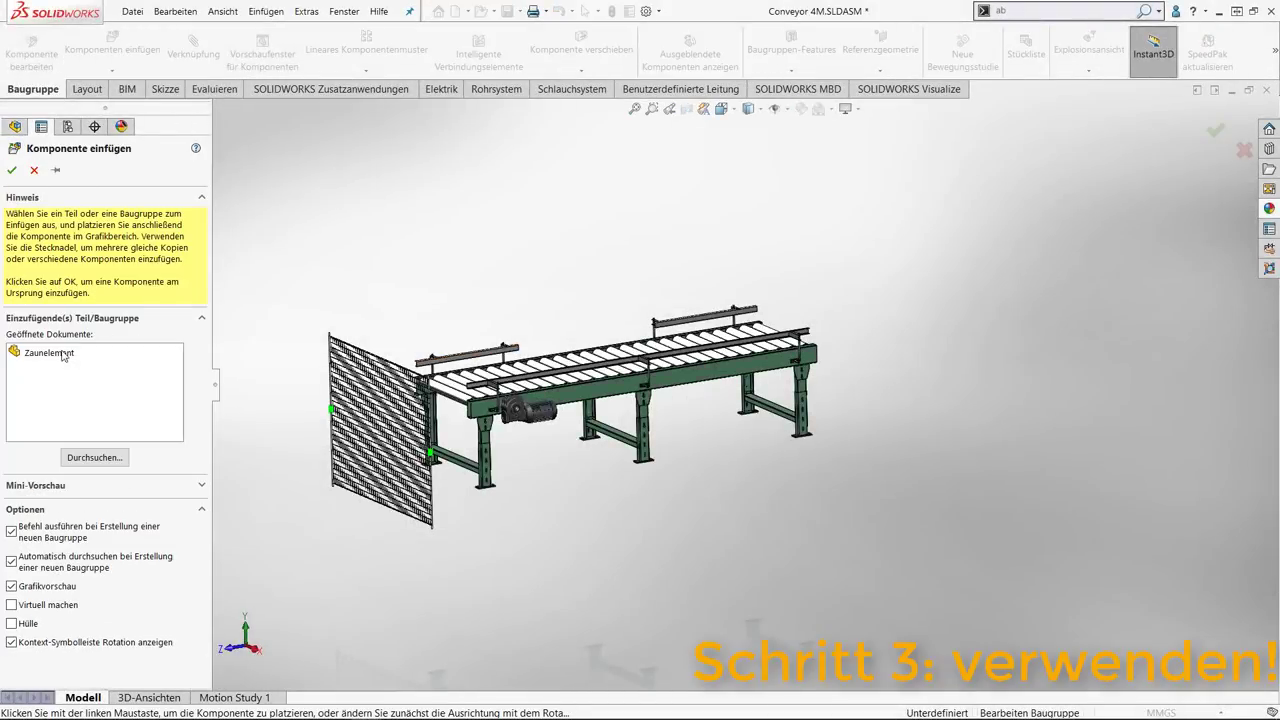
Insert two more Zaunelement panels and line them up beside the existing fence.
{"action": "left_click", "coordinate": [63, 355]}
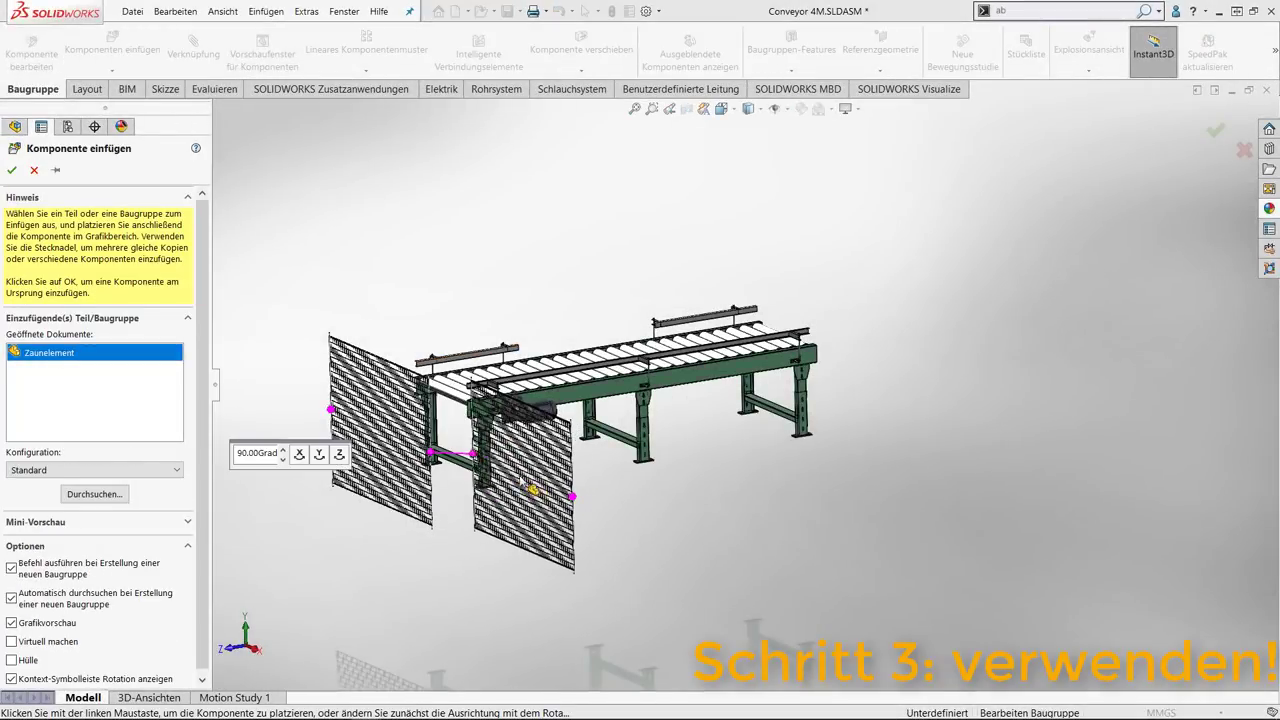
{"action": "left_click", "coordinate": [640, 545]}
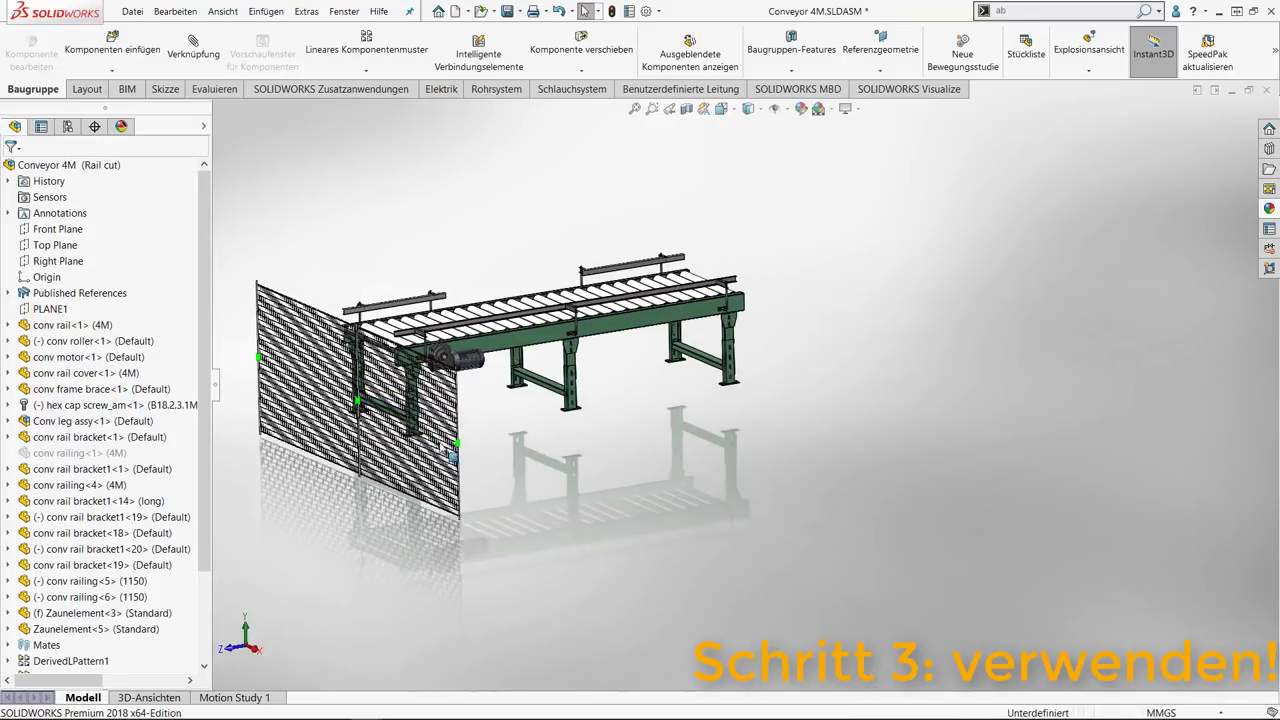
{"action": "left_click_drag", "start_coordinate": [500, 470], "coordinate": [555, 483]}
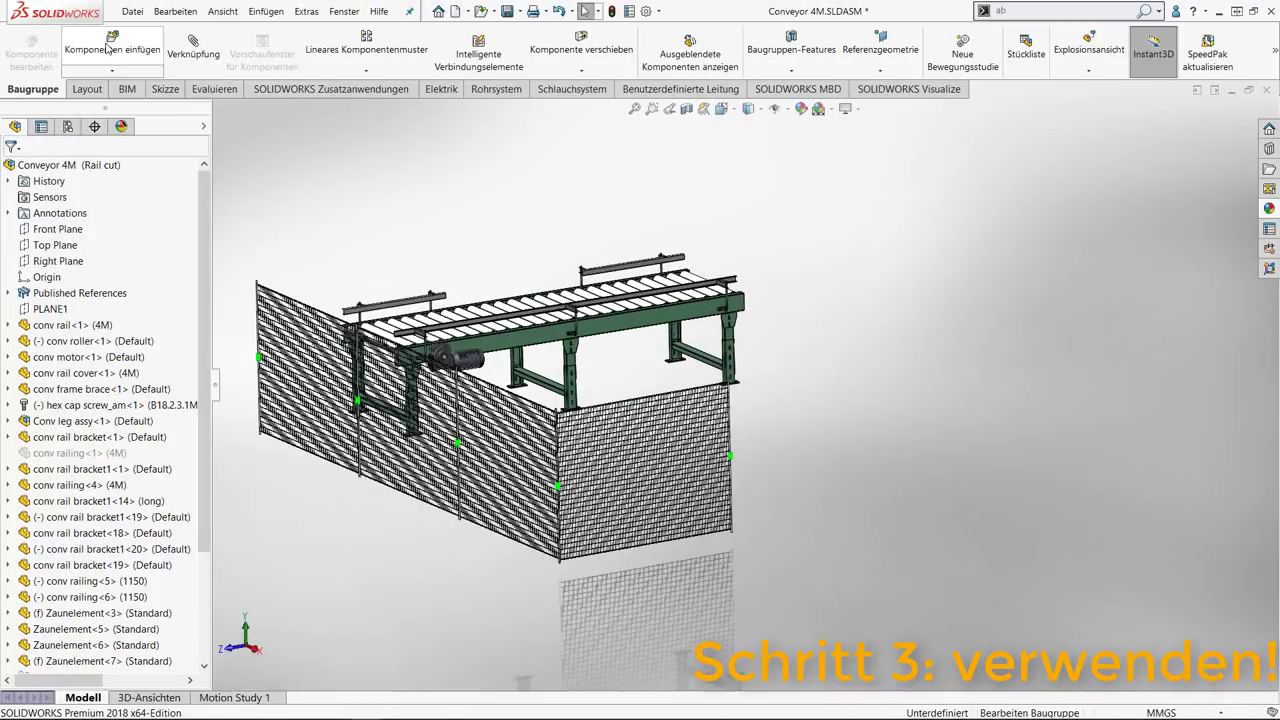
{"action": "left_click", "coordinate": [112, 45]}
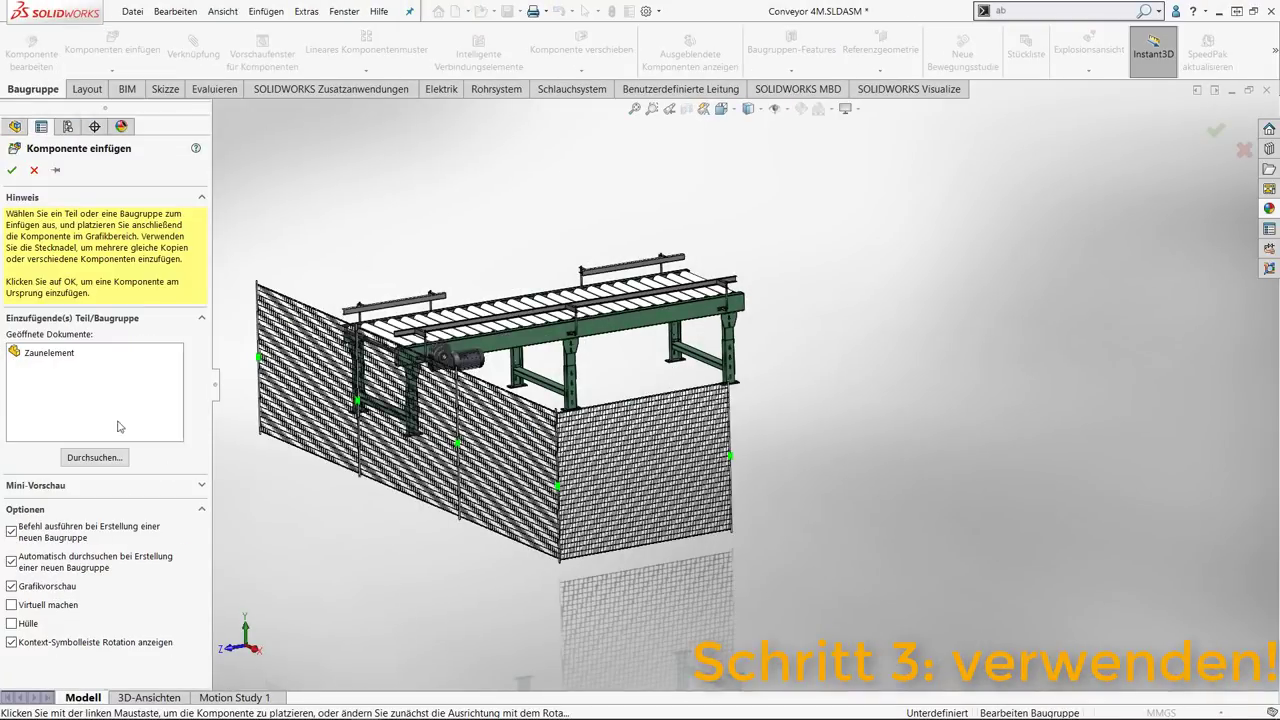
{"action": "left_click", "coordinate": [50, 352]}
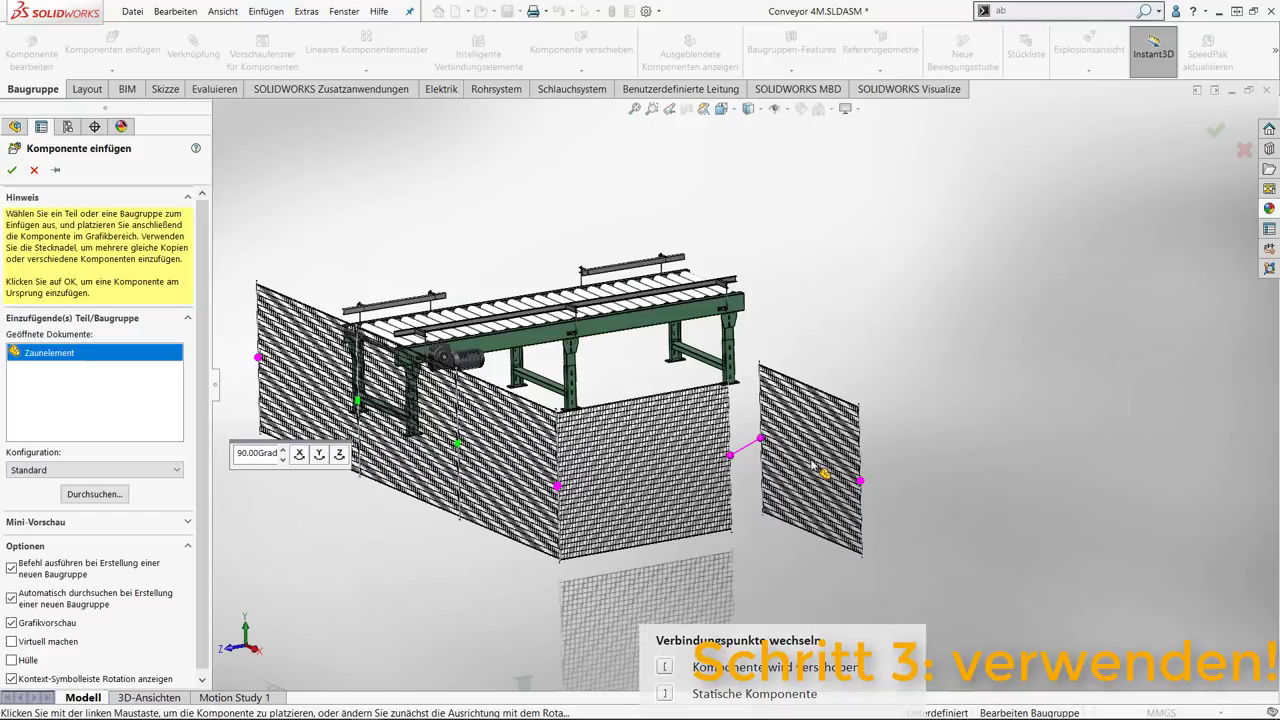
{"action": "left_click", "coordinate": [822, 440]}
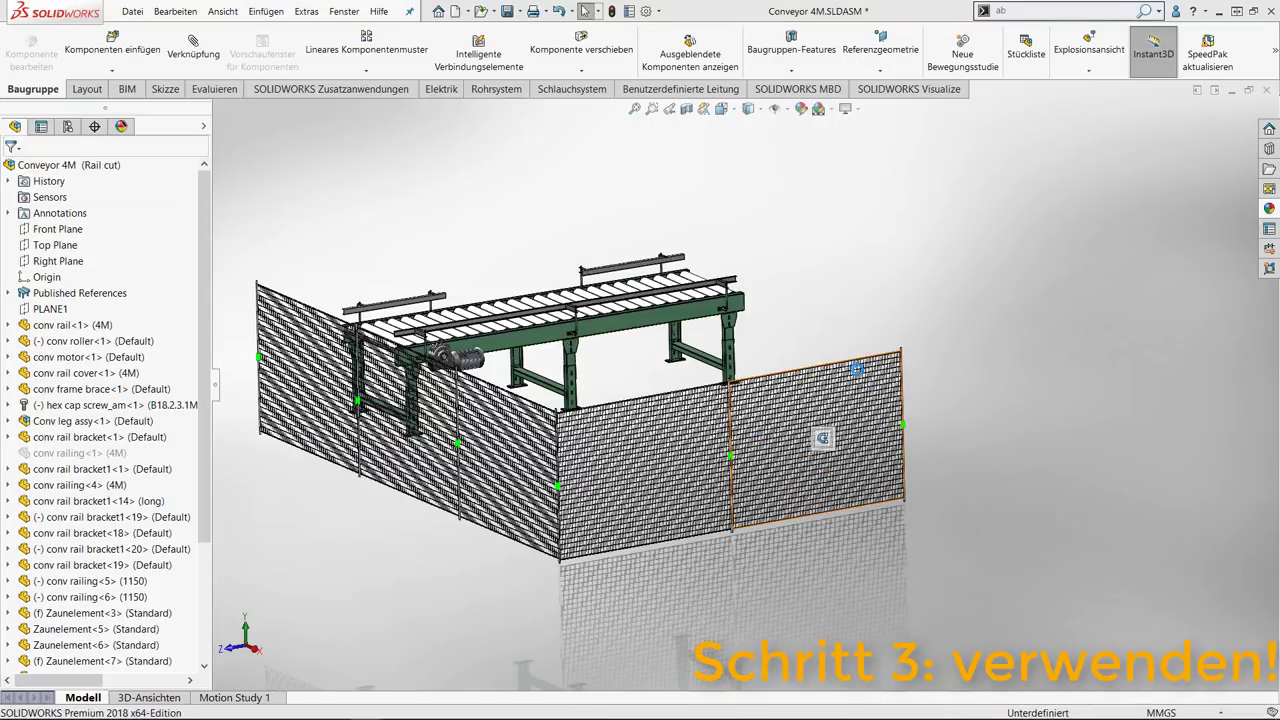
{"action": "left_click_drag", "start_coordinate": [822, 438], "coordinate": [1005, 410]}
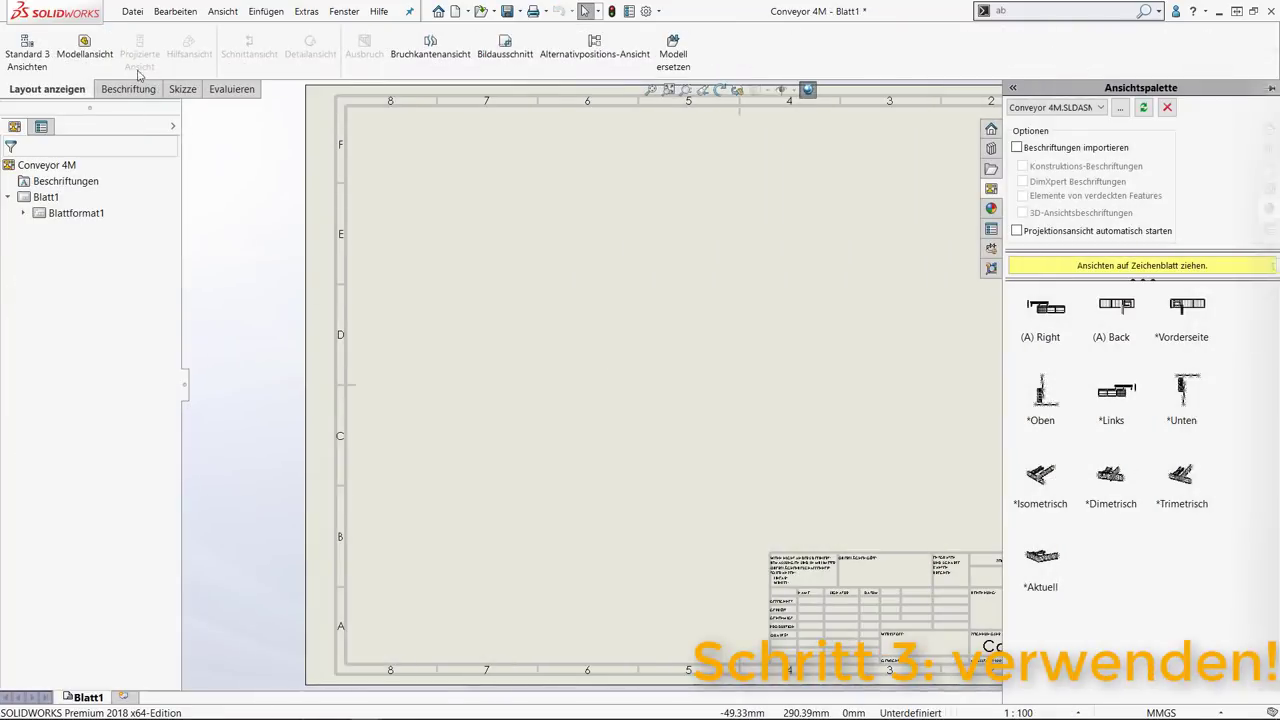
Place the current model view of the fenced conveyor on the drawing sheet.
{"action": "left_click", "coordinate": [85, 50]}
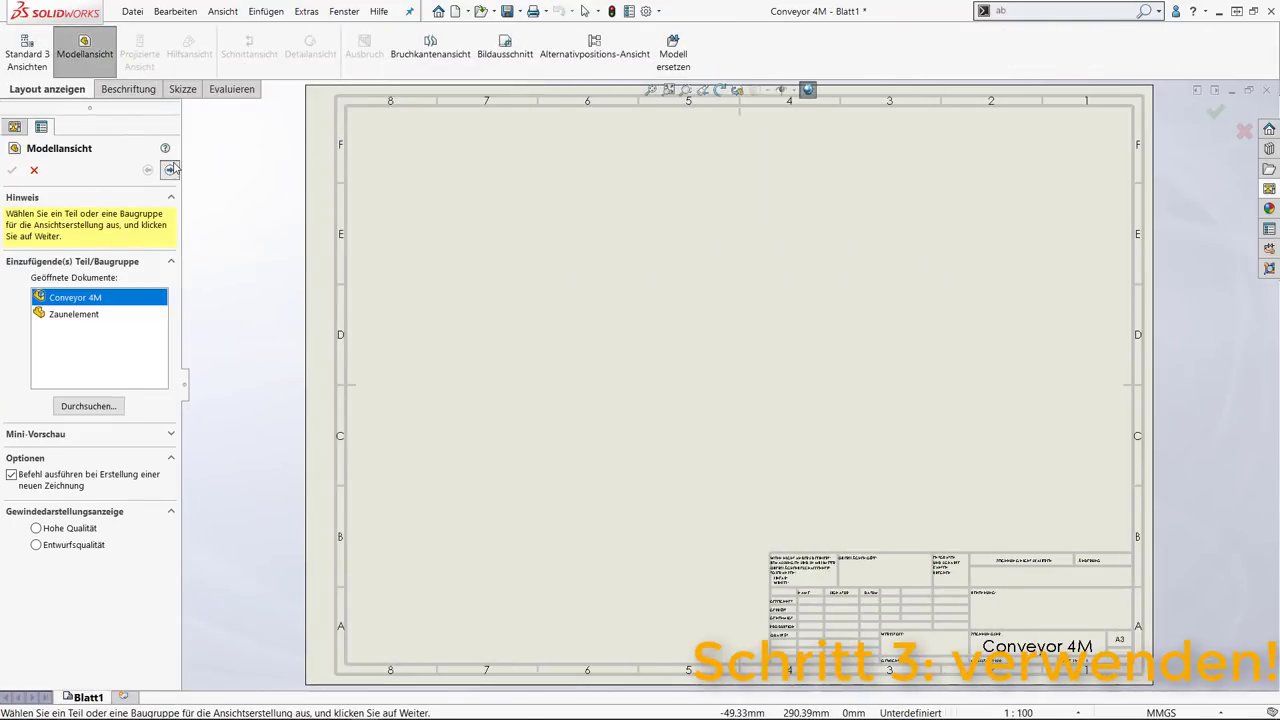
{"action": "left_click", "coordinate": [171, 169]}
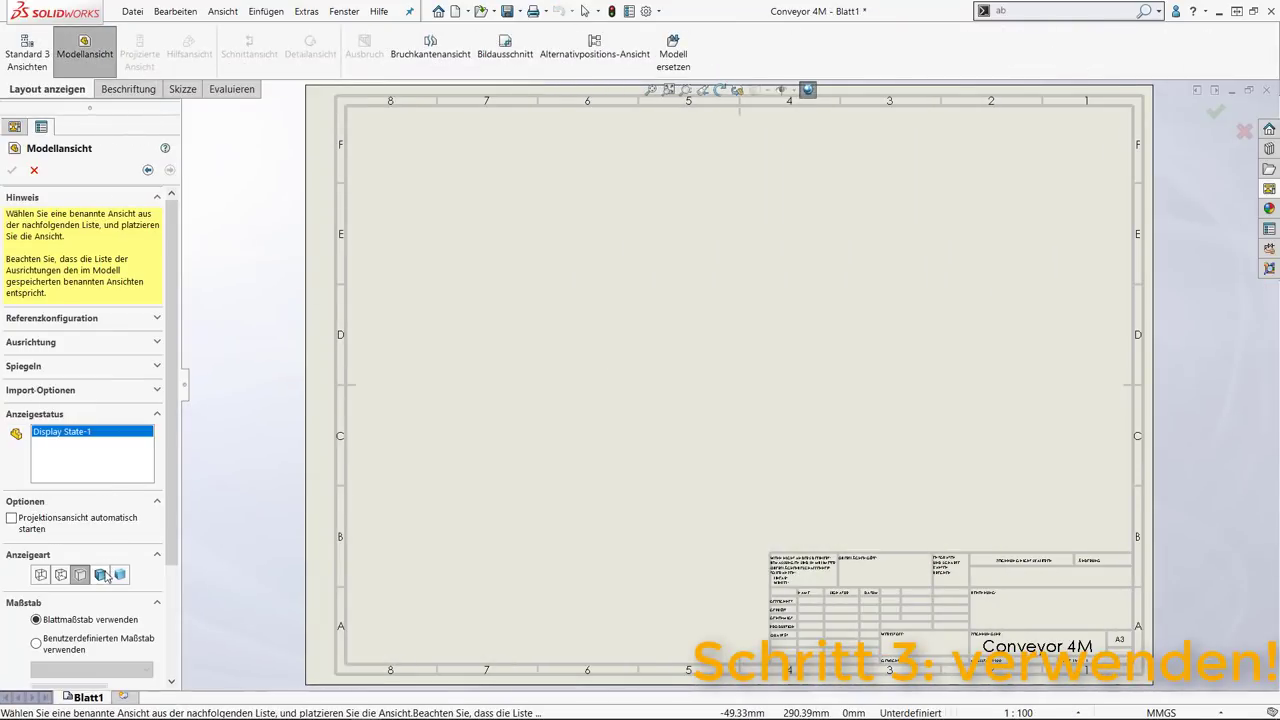
{"action": "left_click", "coordinate": [156, 342]}
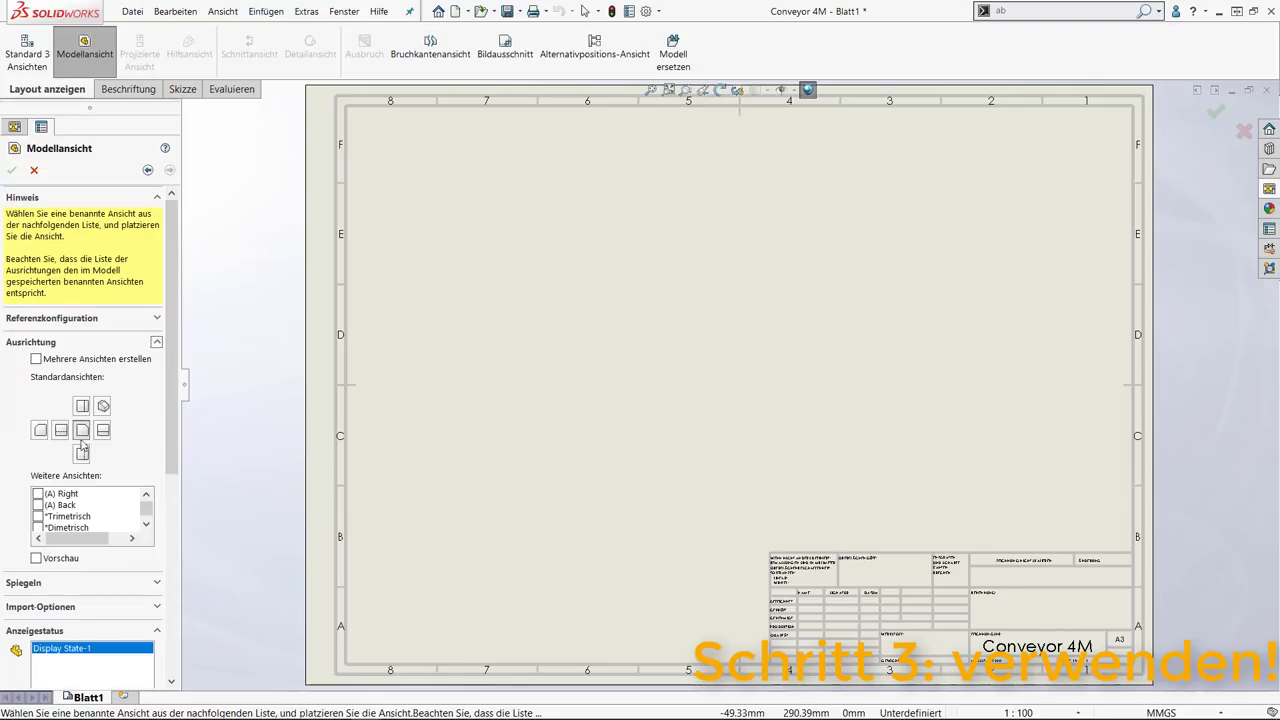
{"action": "scroll", "coordinate": [148, 515], "scroll_direction": "down", "scroll_amount": 1}
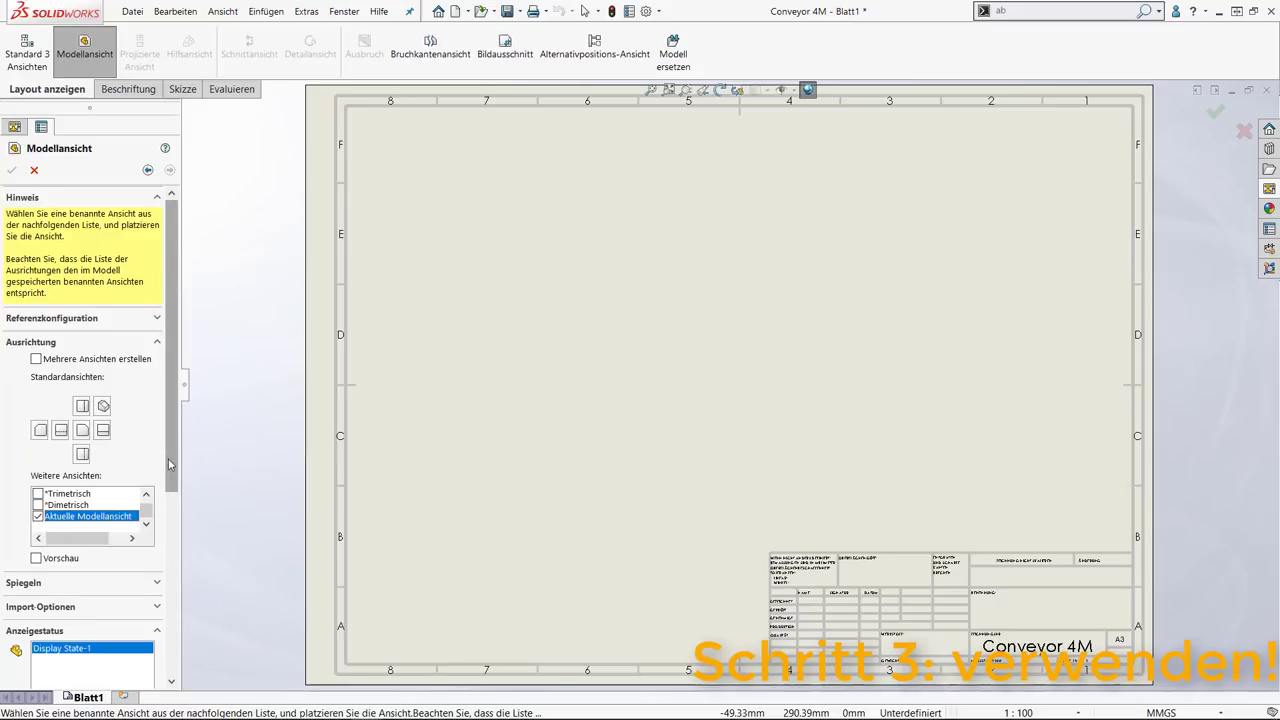
{"action": "scroll", "coordinate": [168, 481], "scroll_direction": "down", "scroll_amount": 1}
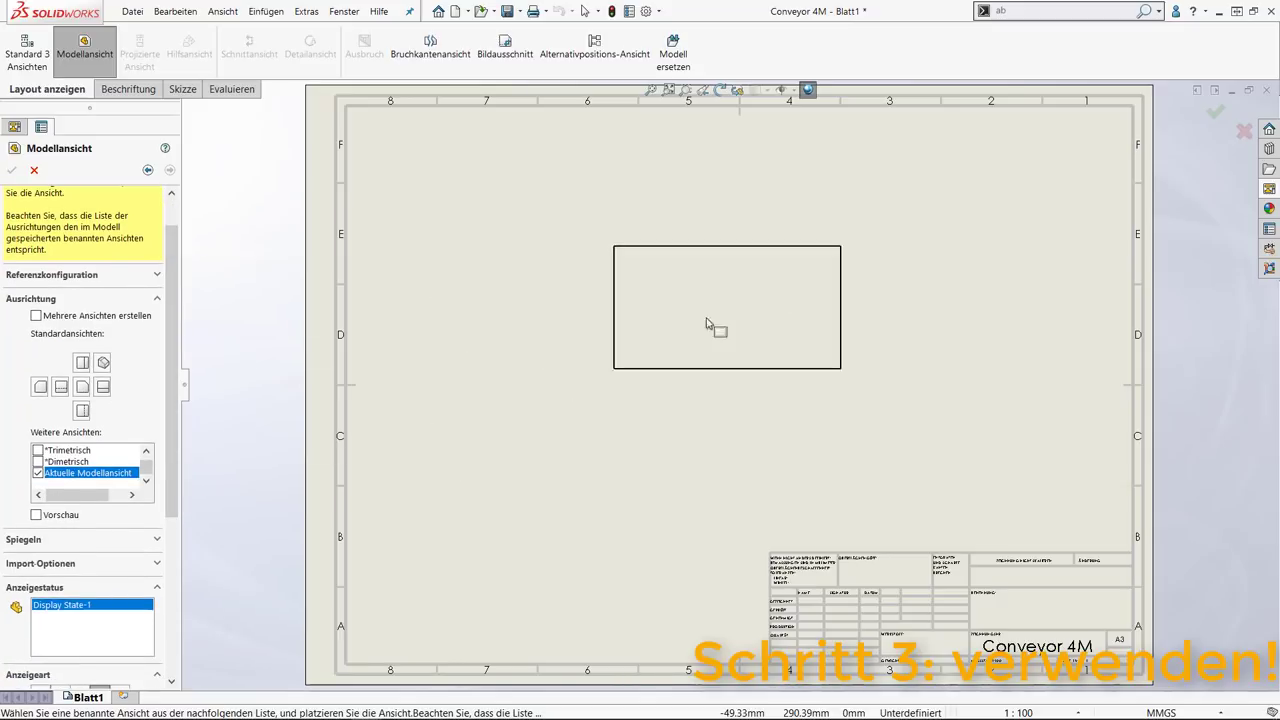
{"action": "left_click", "coordinate": [580, 355]}
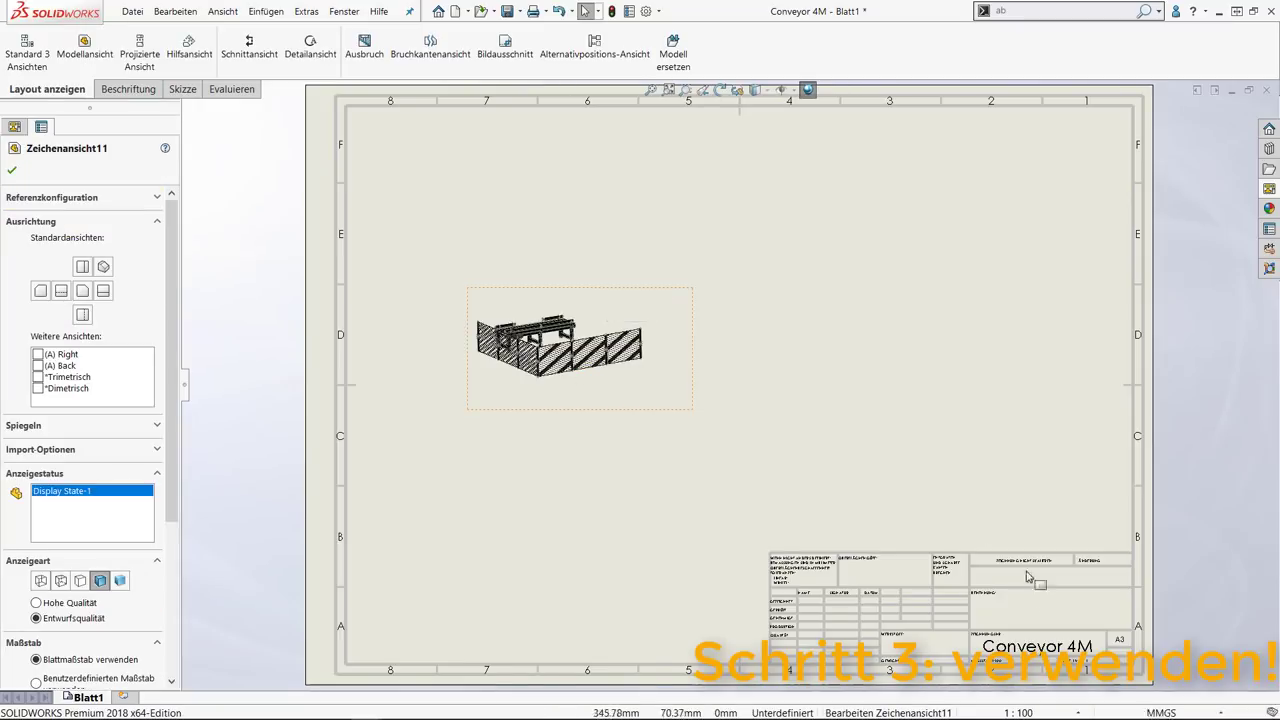
Set the view scale to 1:20, move the view right, and start a break view.
{"action": "left_click", "coordinate": [1029, 712]}
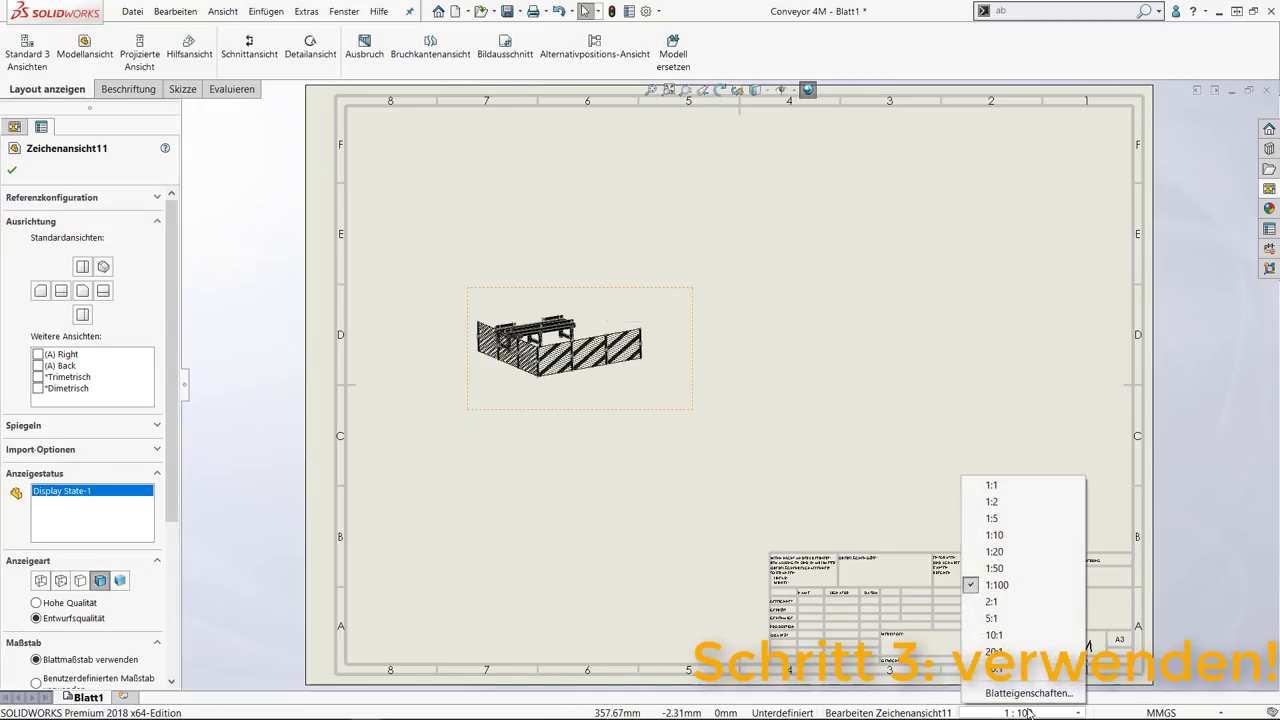
{"action": "left_click", "coordinate": [997, 552]}
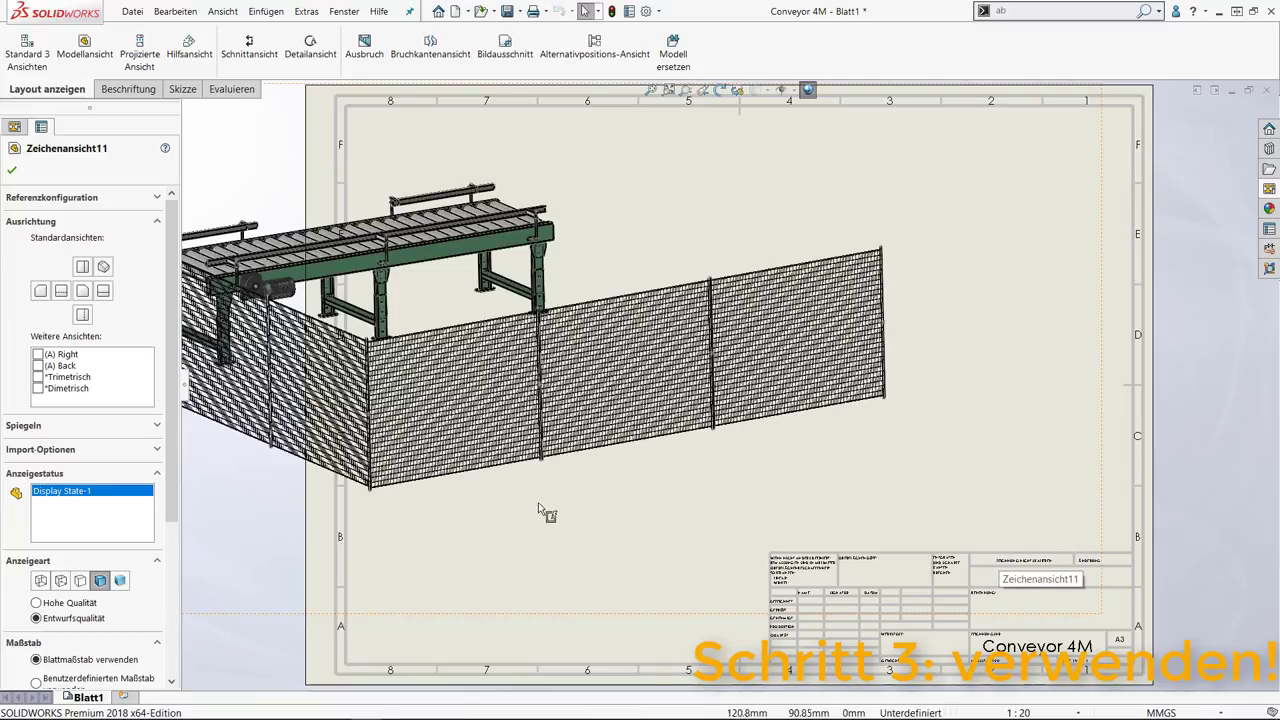
{"action": "left_click_drag", "start_coordinate": [509, 520], "coordinate": [769, 524]}
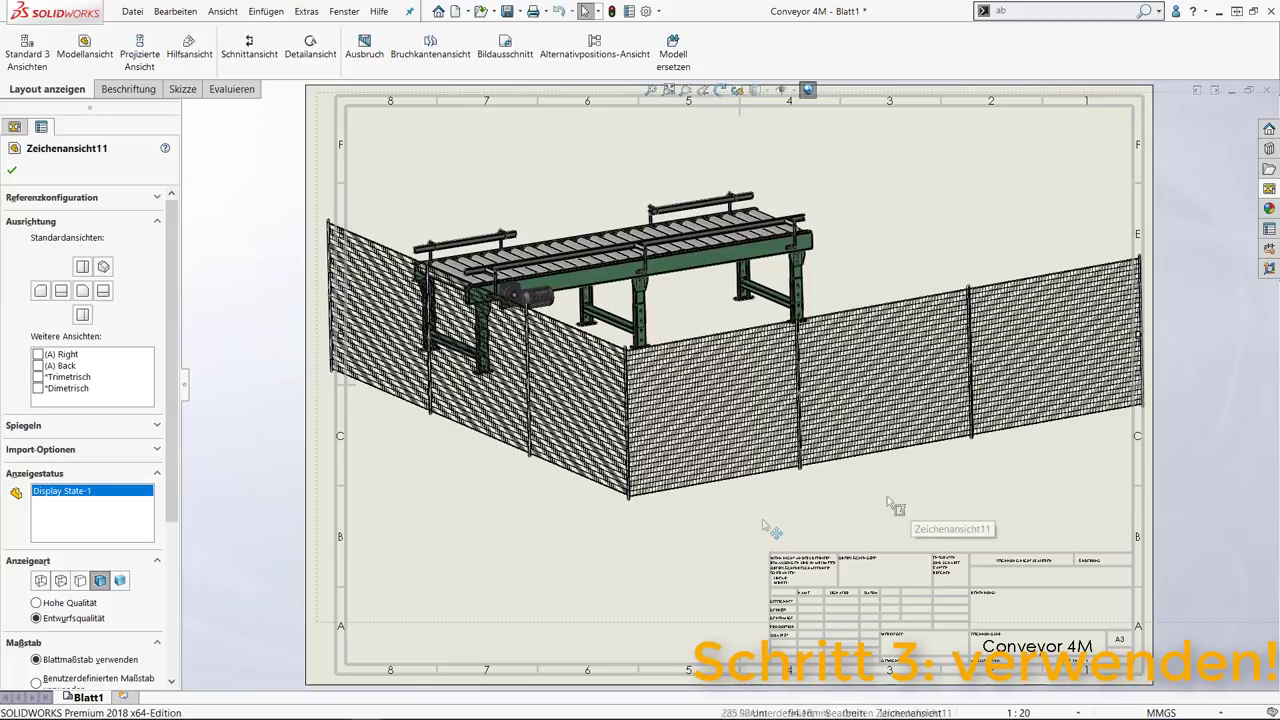
{"action": "left_click_drag", "start_coordinate": [840, 495], "coordinate": [851, 486]}
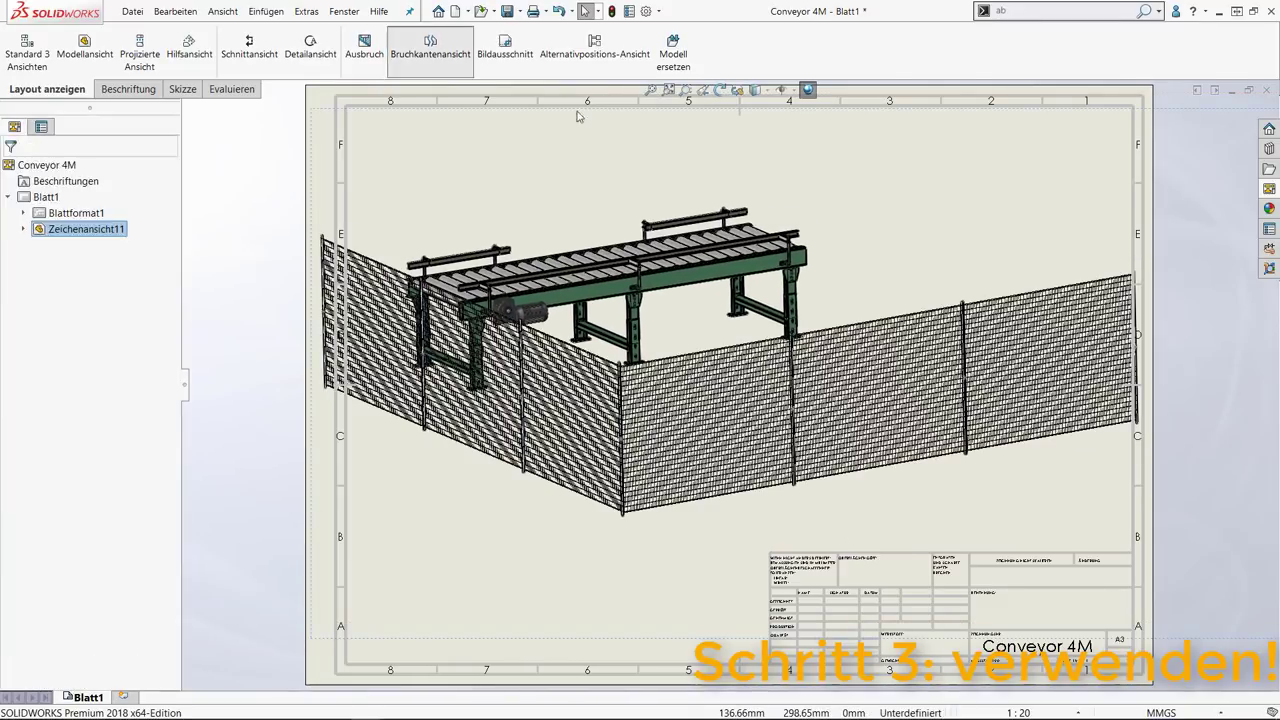
Cut two gaps into the long fence run with two pairs of break lines, then shift the view slightly right.
{"action": "left_click", "coordinate": [801, 360]}
{"action": "left_click", "coordinate": [876, 356]}
{"action": "left_click", "coordinate": [944, 352]}
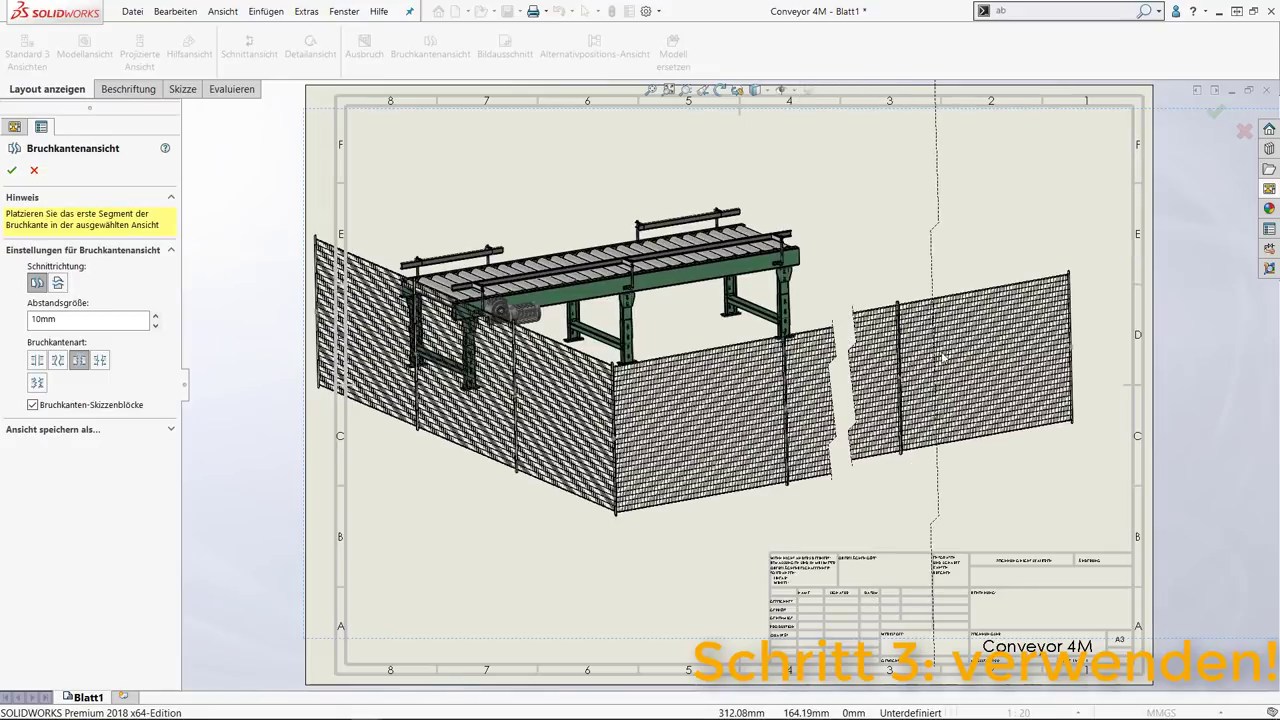
{"action": "left_click", "coordinate": [1015, 348]}
{"action": "key", "text": "Return"}
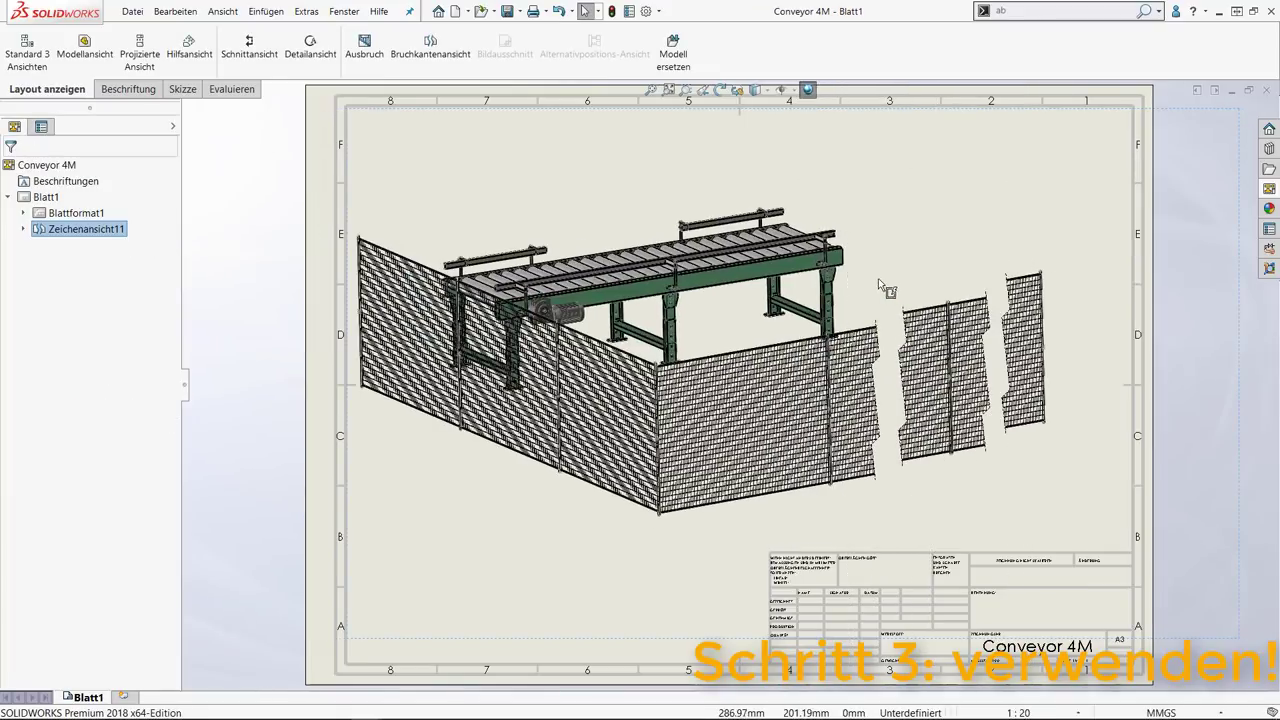
{"action": "left_click_drag", "start_coordinate": [880, 287], "coordinate": [910, 287]}
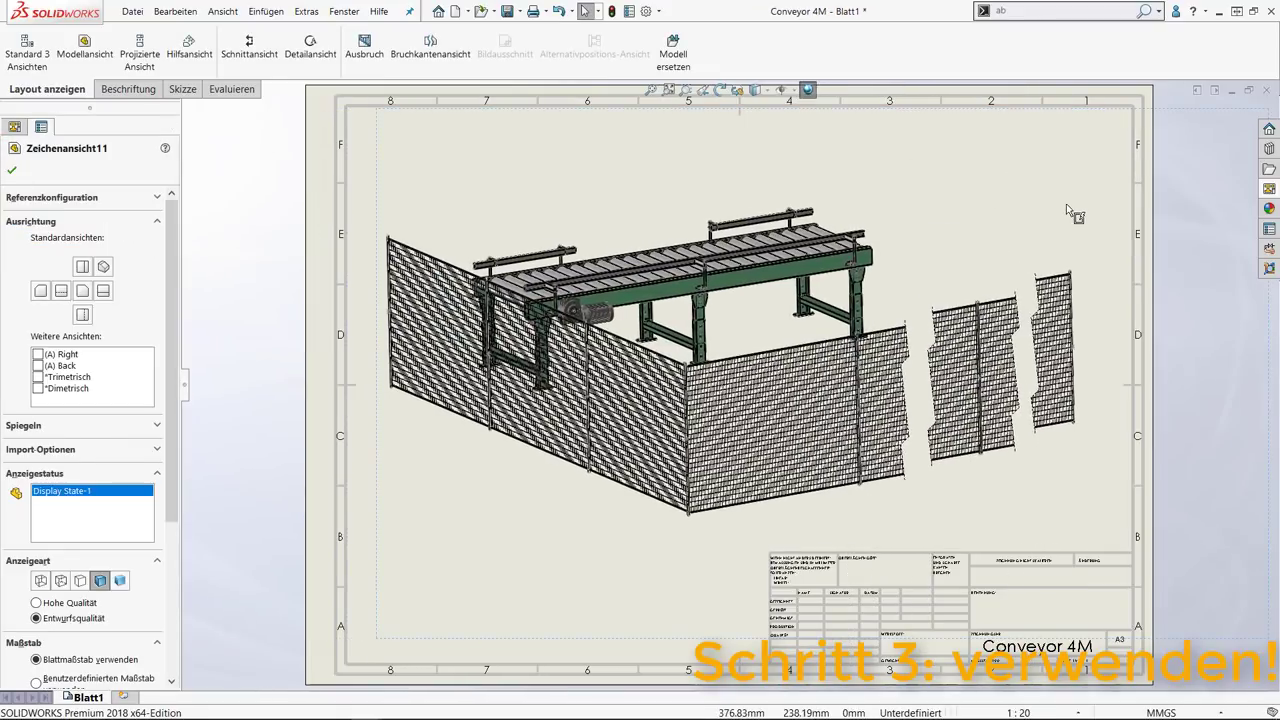